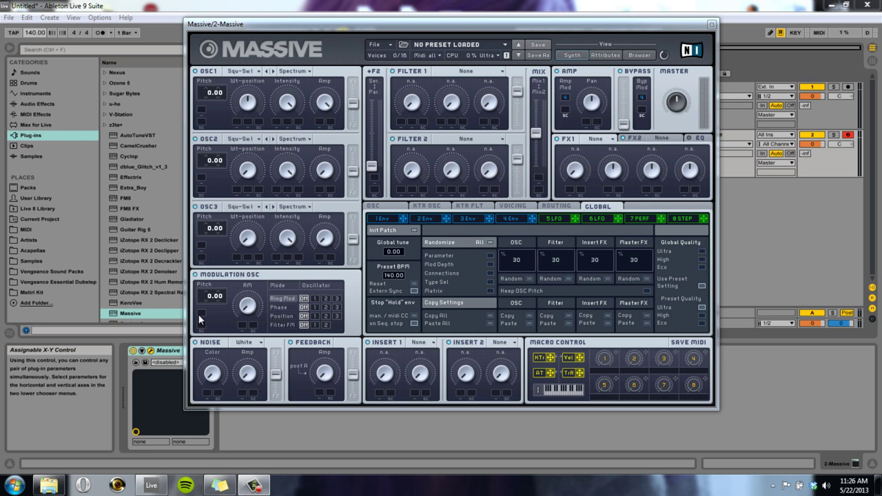
- Start a new blank sound in Massive and show the envelope 4 settings
left_click(384, 45)
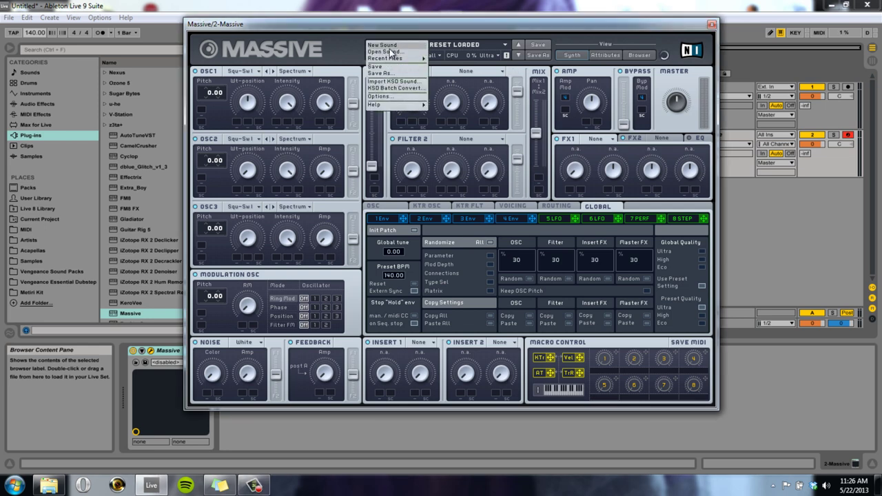
left_click(390, 46)
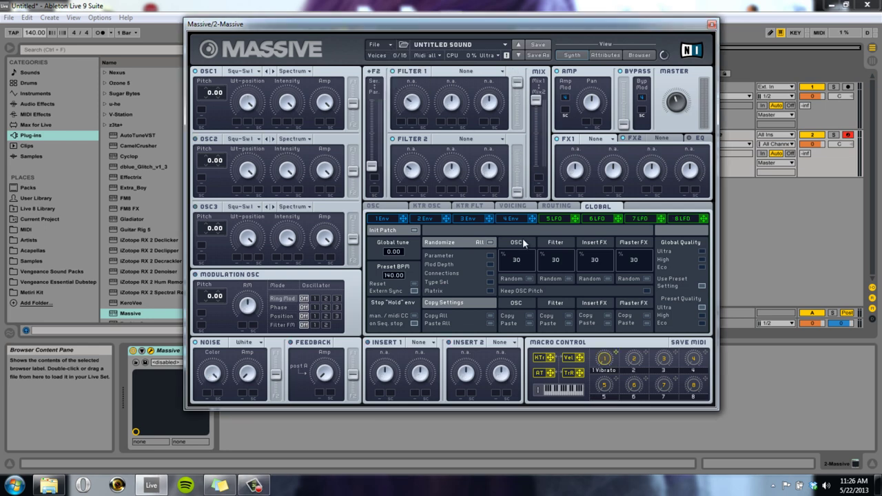
left_click(518, 218)
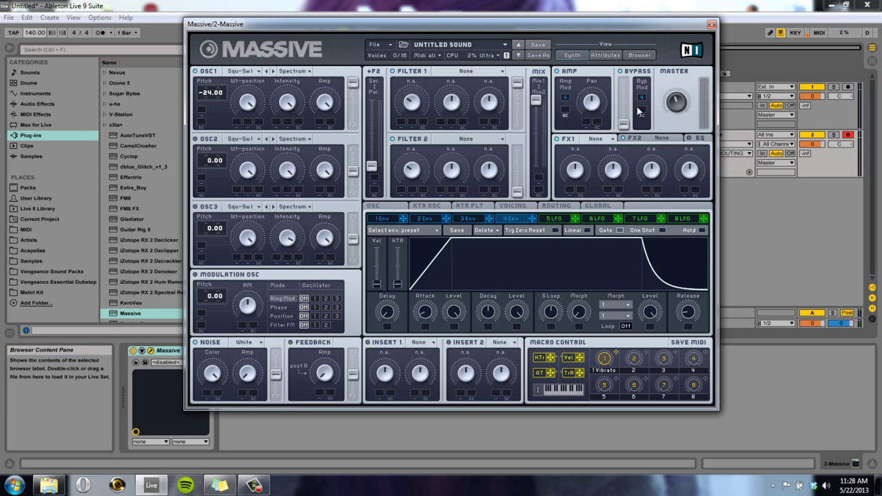
- Set Filter 1 to Lowpass 4 and route LFO 5 to its cutoff
left_click(499, 72)
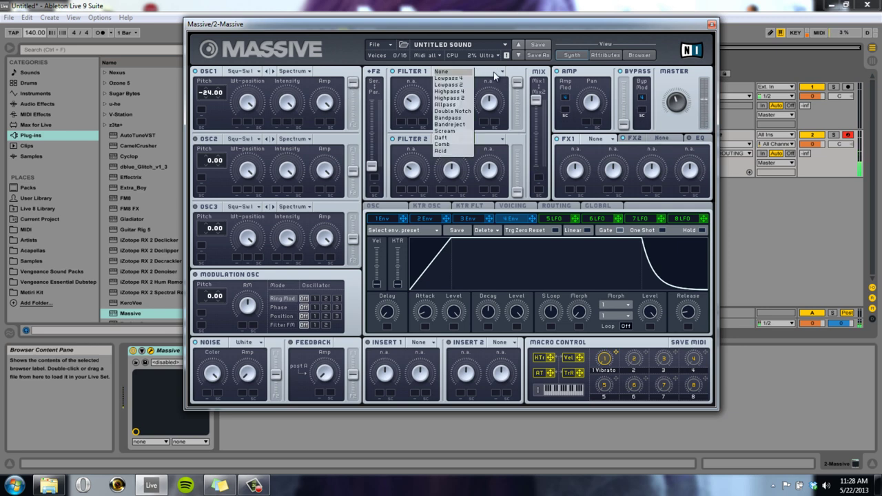
left_click(465, 79)
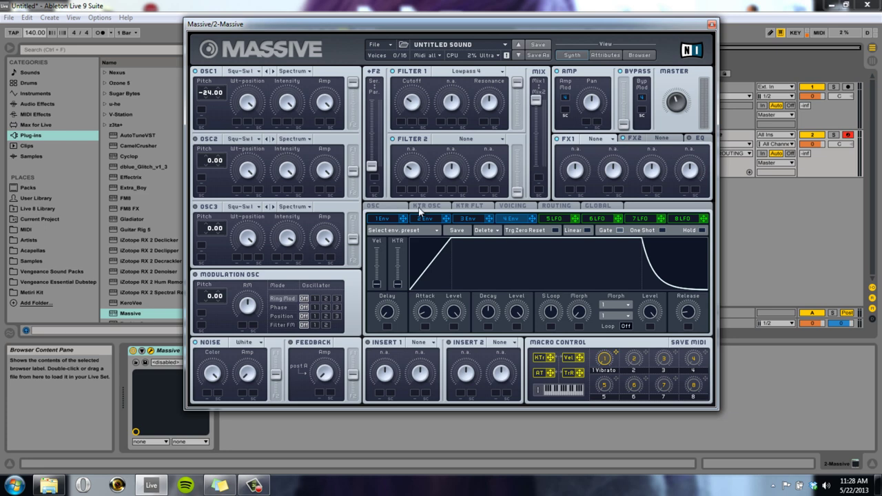
left_click(570, 219)
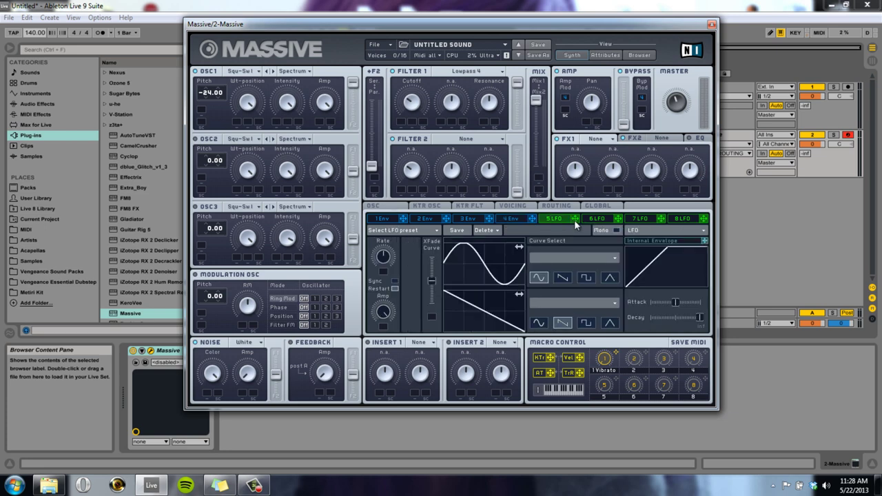
left_click_drag(531, 182, 416, 105)
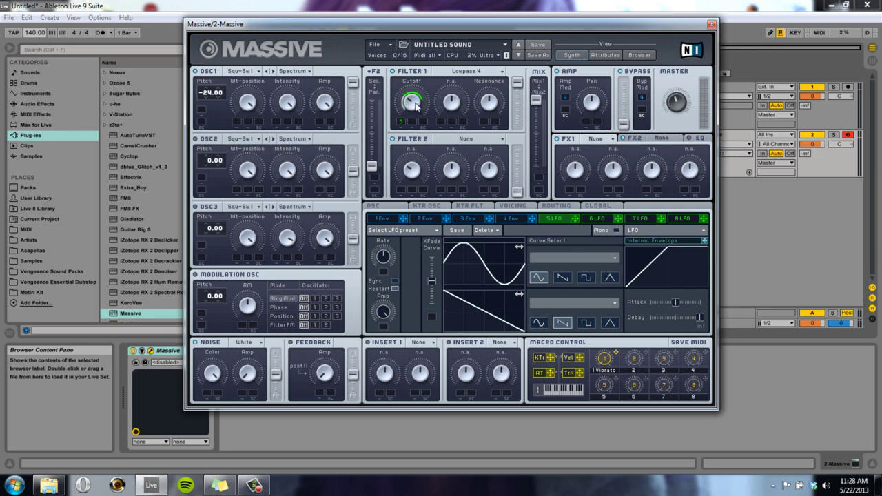
- Tempo-sync LFO 5, max its XFade curve, set ratio 1/4, and open the about box
left_click(395, 281)
left_click_drag(438, 280, 435, 154)
left_click_drag(389, 263, 385, 284)
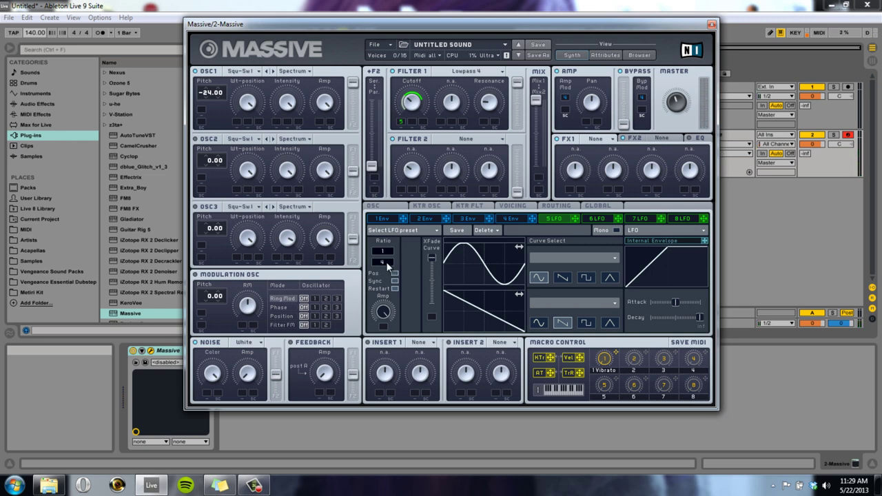
left_click(246, 51)
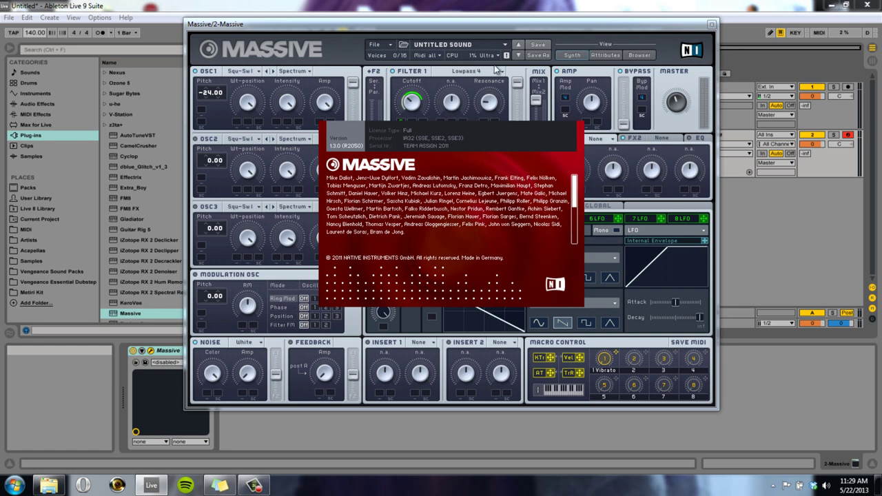
- Close the about box and move the synth window further left
left_click(407, 157)
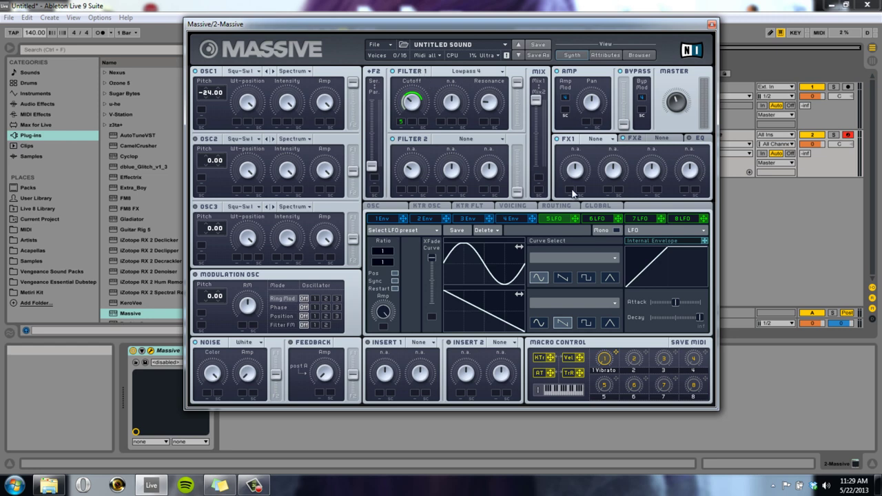
left_click(749, 50)
left_click_drag(608, 26, 517, 26)
- Try LFO ratios 1/16, 1/1 and 1/4 with a test note, toggle Restart, and turn Sync off
mouse_move(293, 262)
left_mouse_down()
mouse_move(305, 248)
mouse_move(301, 263)
left_mouse_up()
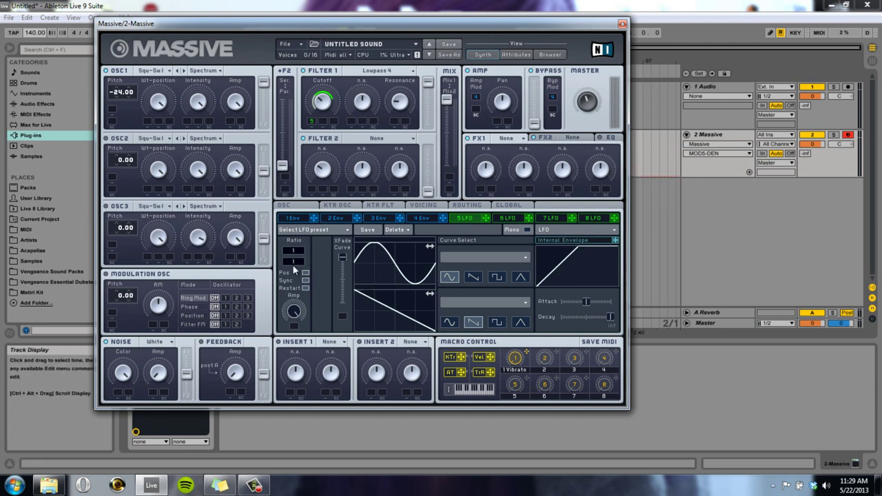
key("a")
left_click_drag(306, 253, 306, 293)
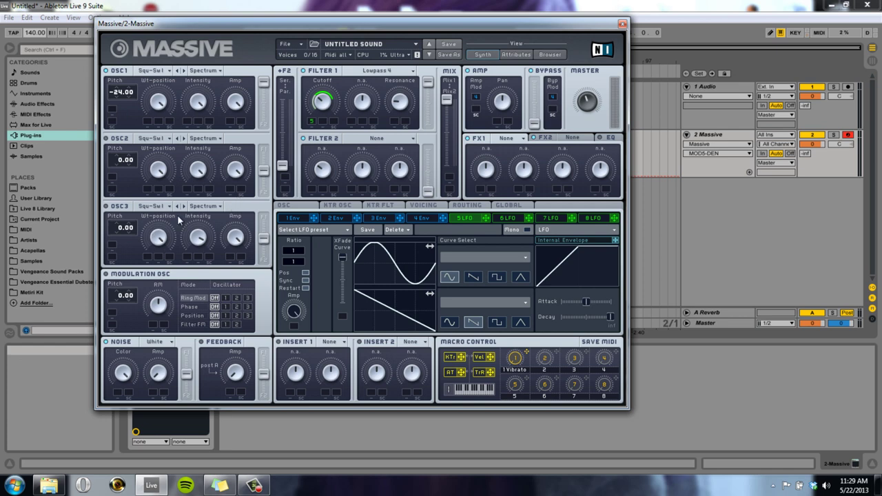
left_click_drag(293, 261, 301, 263)
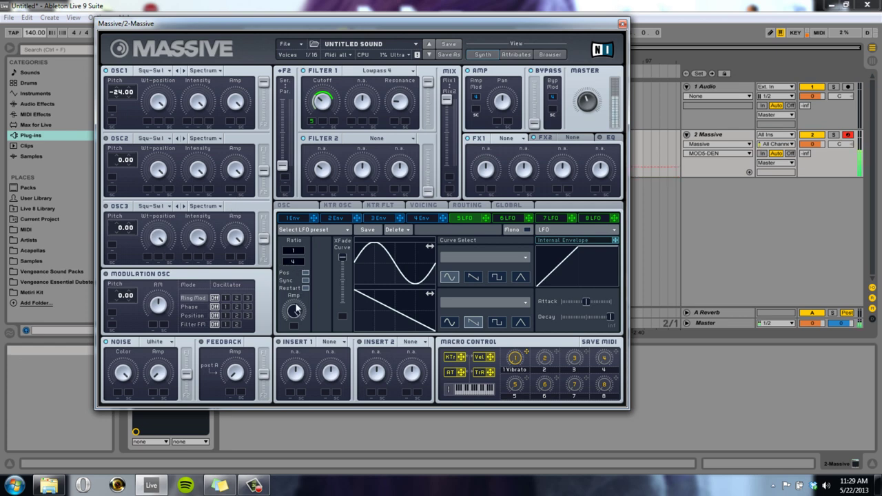
left_click(306, 288)
left_click(306, 280)
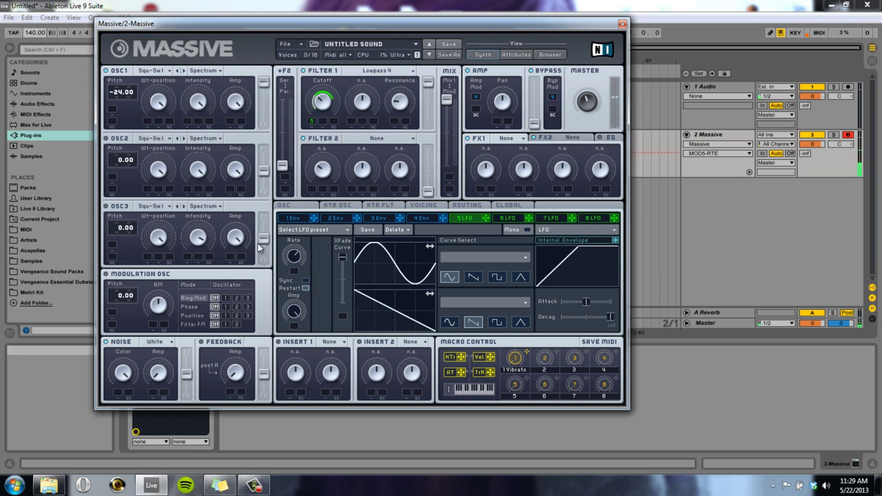
- Move the synth window back and reset the patch to a new blank sound
left_click_drag(440, 16, 557, 36)
left_click(413, 64)
left_click(419, 65)
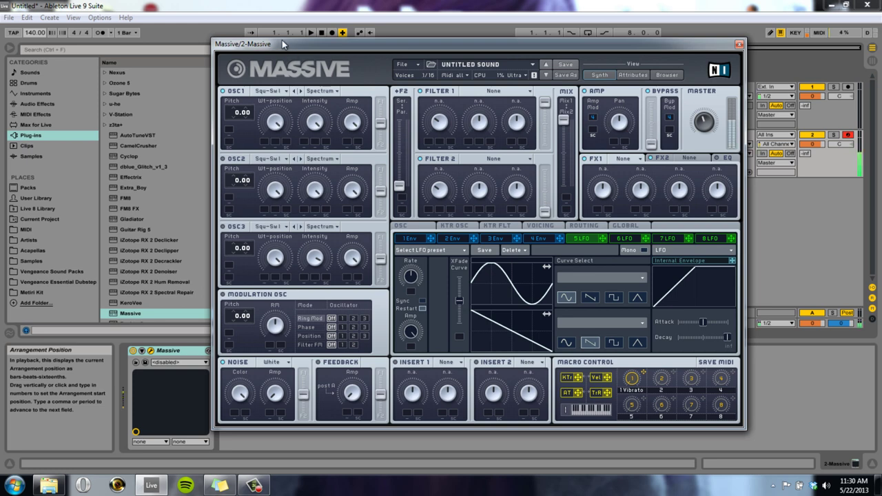
- Drop OSC1 pitch to -24, modulate its amplitude with LFO 5, and sync LFO 5 at 1/2
left_click_drag(238, 111, 237, 142)
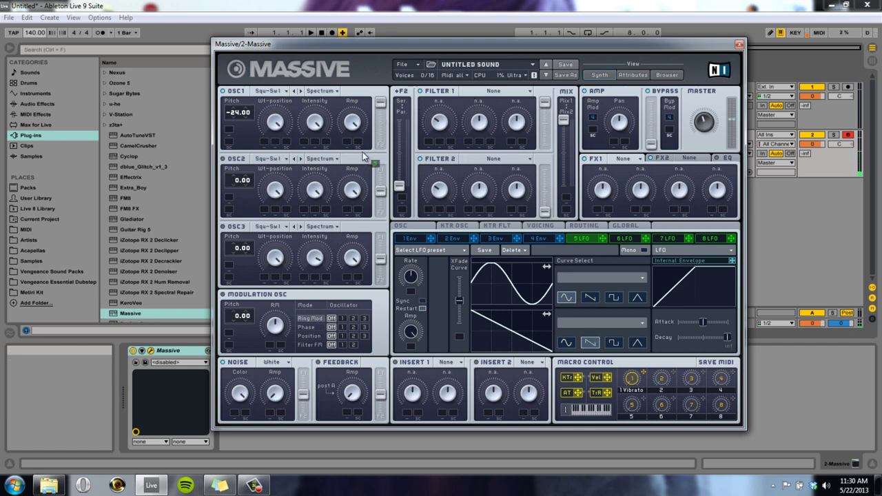
mouse_move(351, 121)
left_mouse_down()
mouse_move(353, 179)
mouse_move(343, 106)
left_mouse_up()
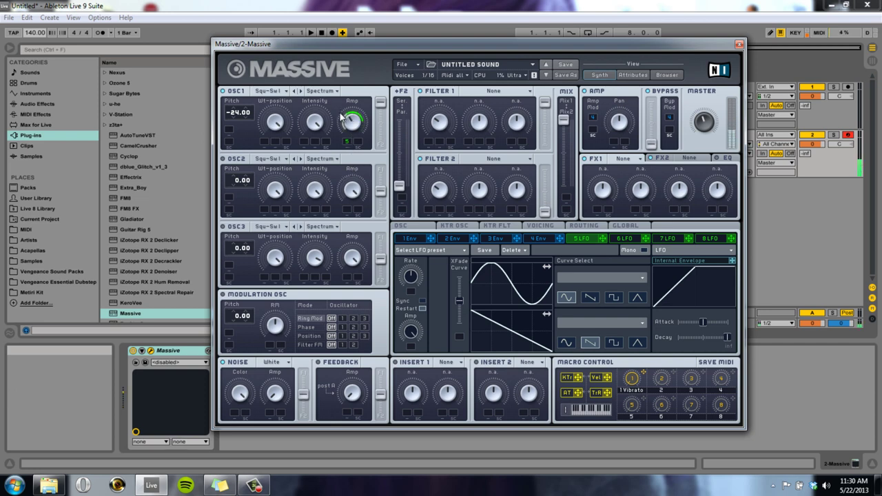
left_click(421, 301)
left_click_drag(421, 294, 423, 299)
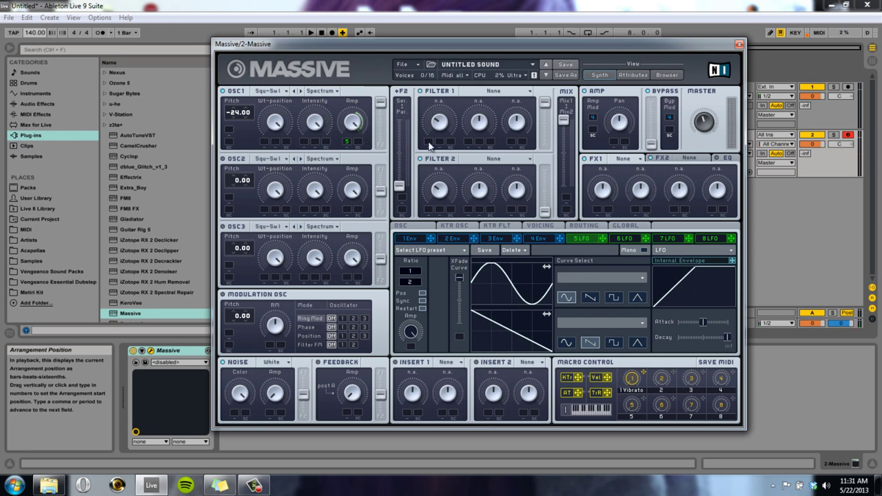
- Route LFO 5 to Filter 1 cutoff, use Lowpass 4, and remove LFO 5 from OSC1 amplitude
left_click_drag(604, 240, 429, 144)
left_click(505, 92)
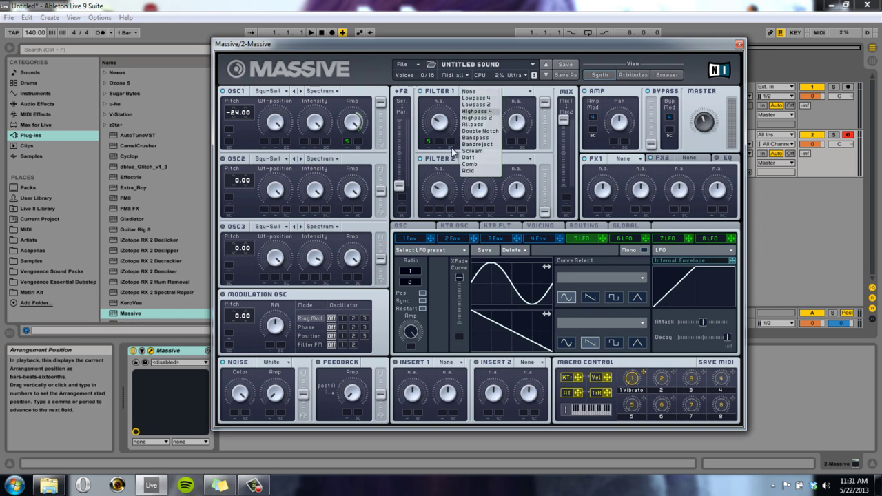
left_click(478, 98)
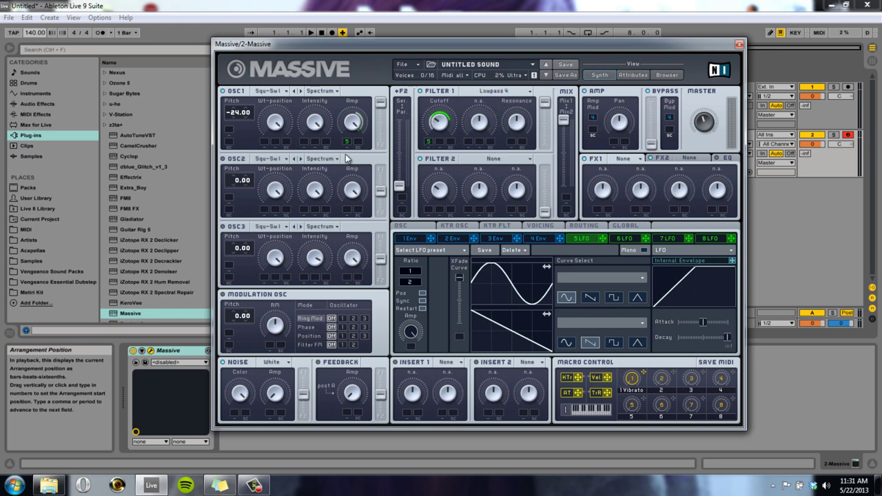
right_click(347, 142)
left_click(355, 152)
- Start a new sound, then load the Metiri Ish Zomboy preset from the browser
left_click(405, 65)
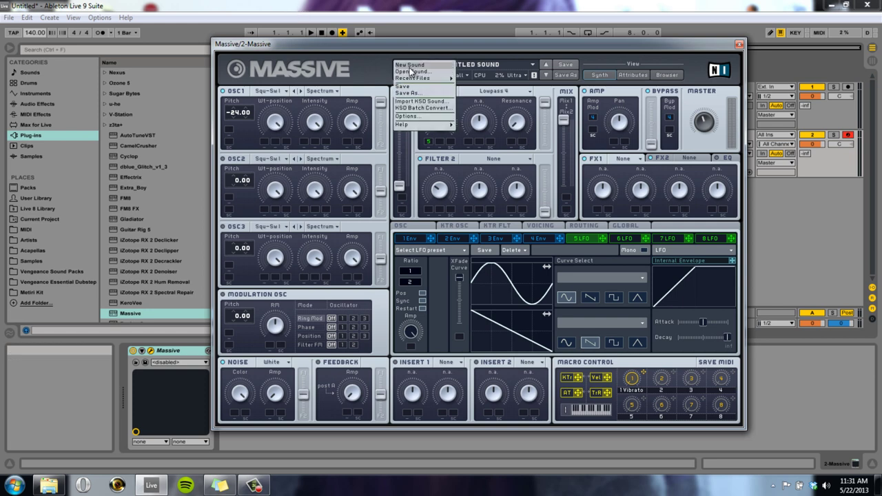
left_click(410, 65)
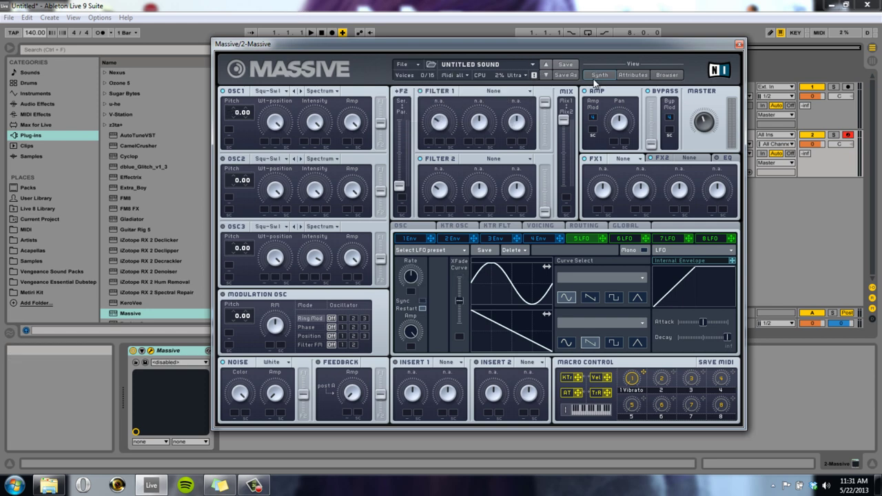
left_click(654, 76)
scroll(394, 303, "down", 3)
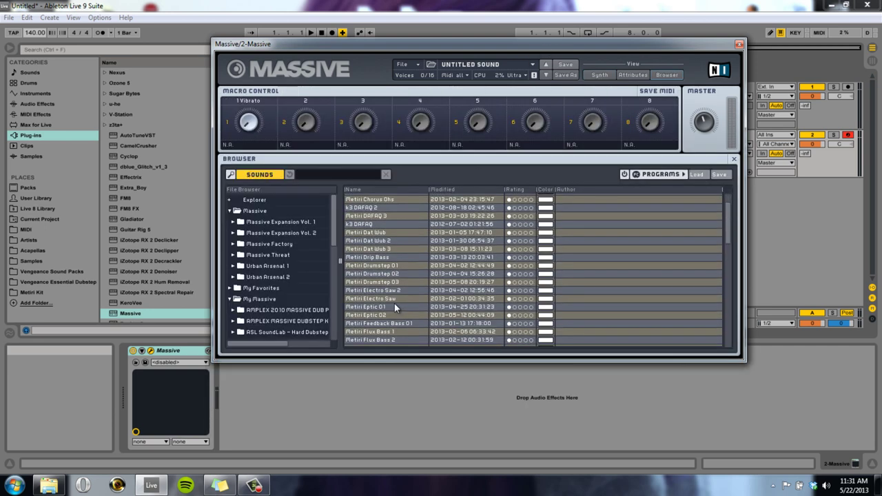
scroll(393, 303, "down", 3)
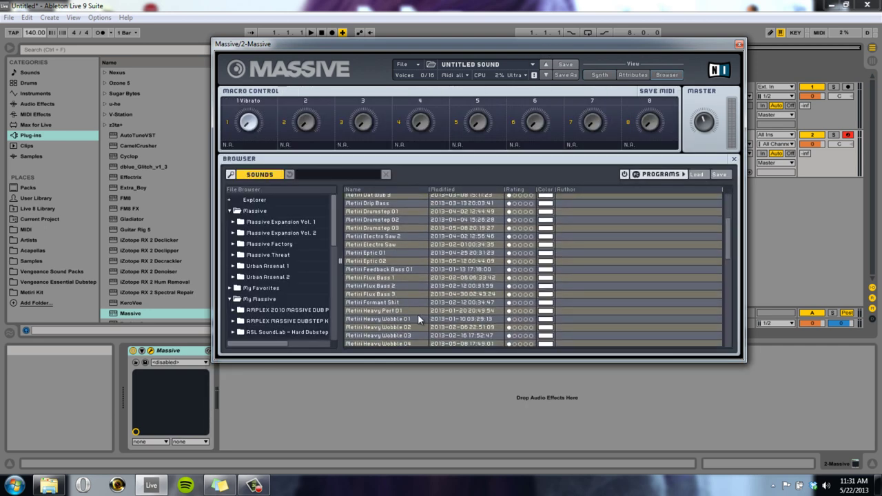
scroll(417, 317, "down", 3)
left_click(391, 316)
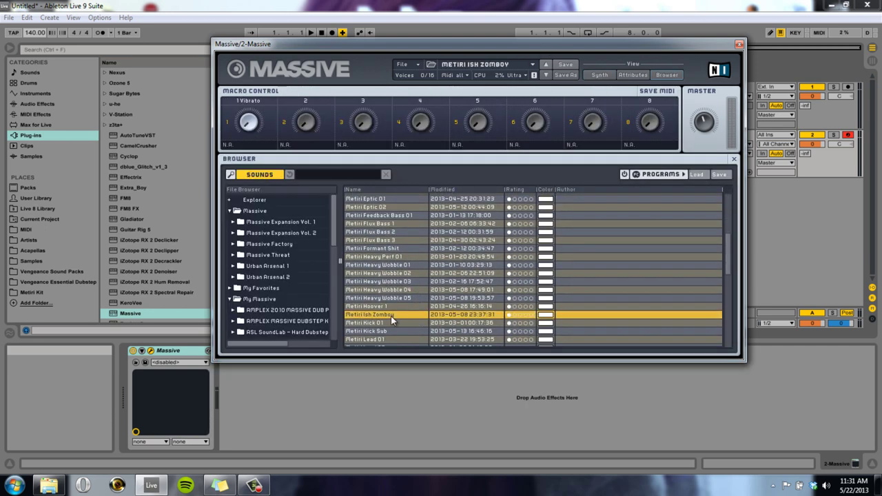
left_click(596, 74)
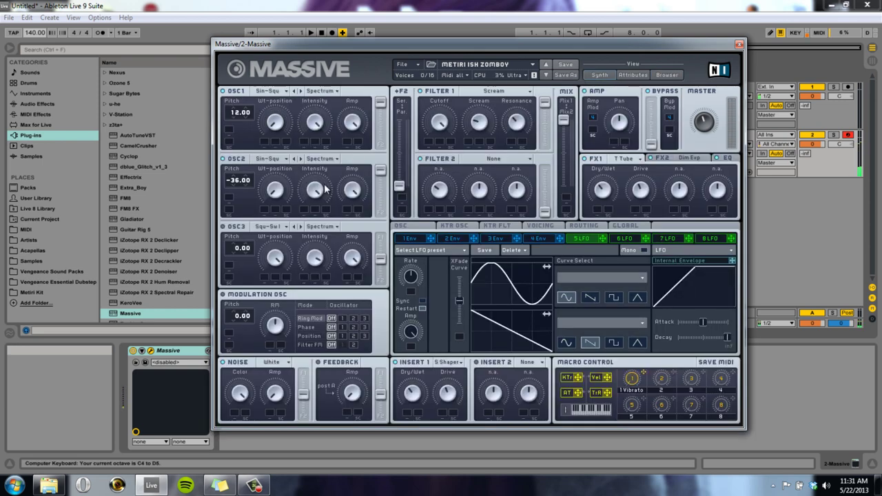
- Modulate OSC1 amplitude with LFO 5, raise its XFade curve, and sync it at 1/8
left_click_drag(601, 239, 348, 125)
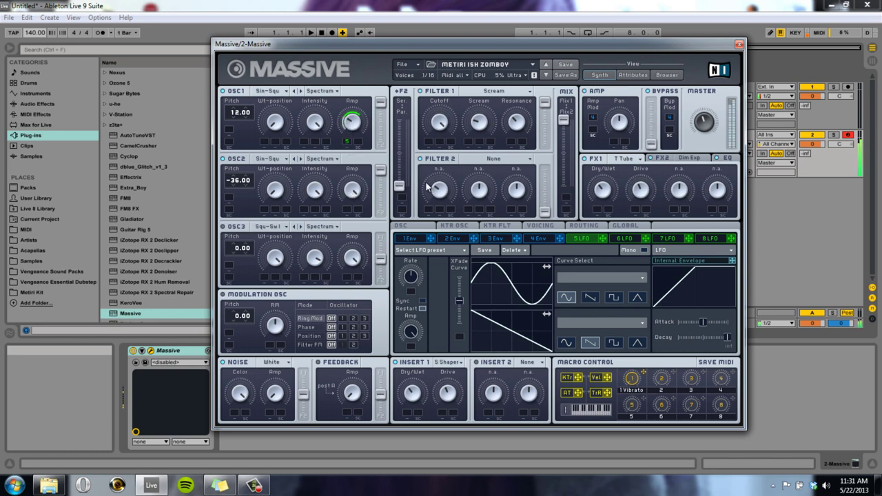
left_click_drag(459, 299, 460, 276)
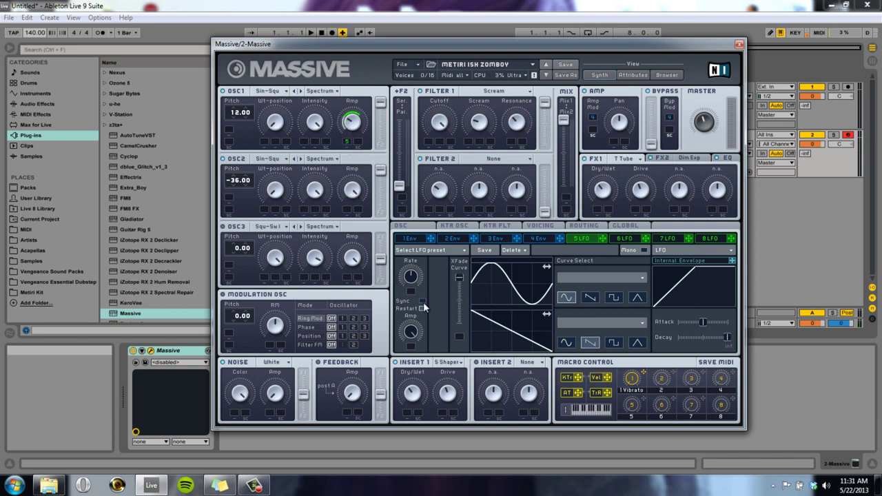
left_click(422, 302)
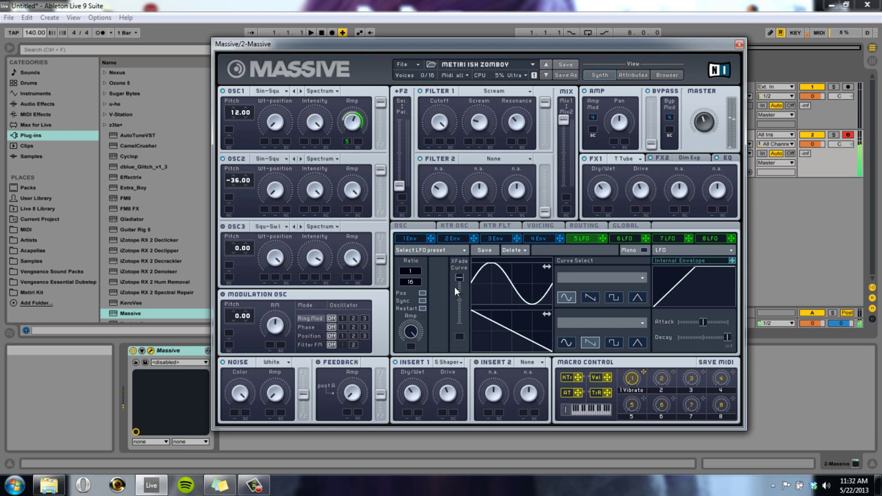
left_click_drag(419, 283, 418, 286)
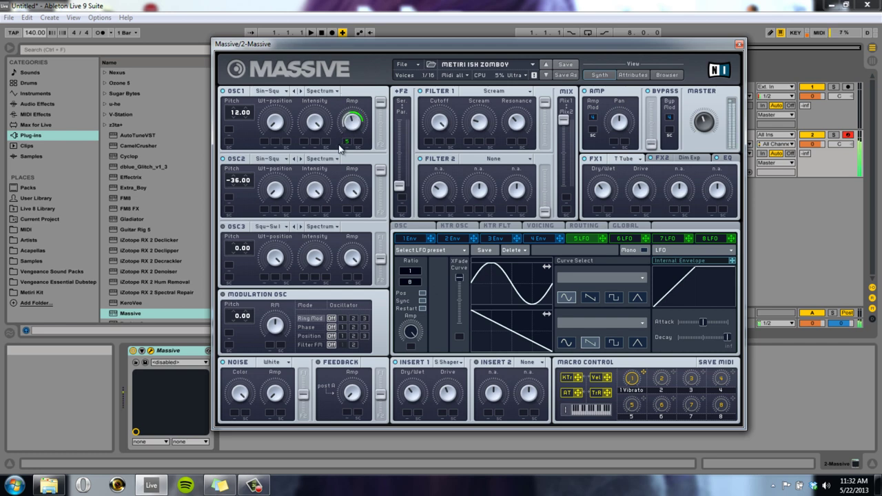
- Assign LFO 5 to OSC2 amplitude, then start a fresh blank patch
mouse_move(342, 215)
left_mouse_down()
mouse_move(347, 188)
mouse_move(350, 200)
left_mouse_up()
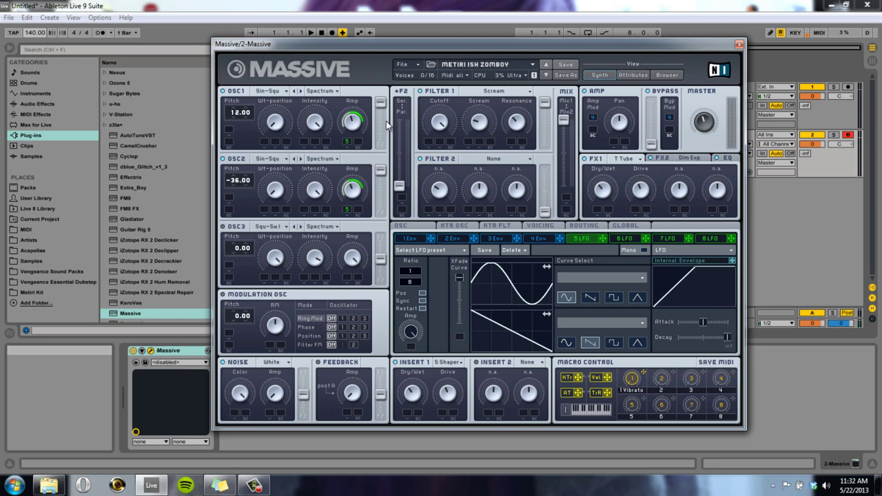
left_click(407, 66)
left_click(418, 71)
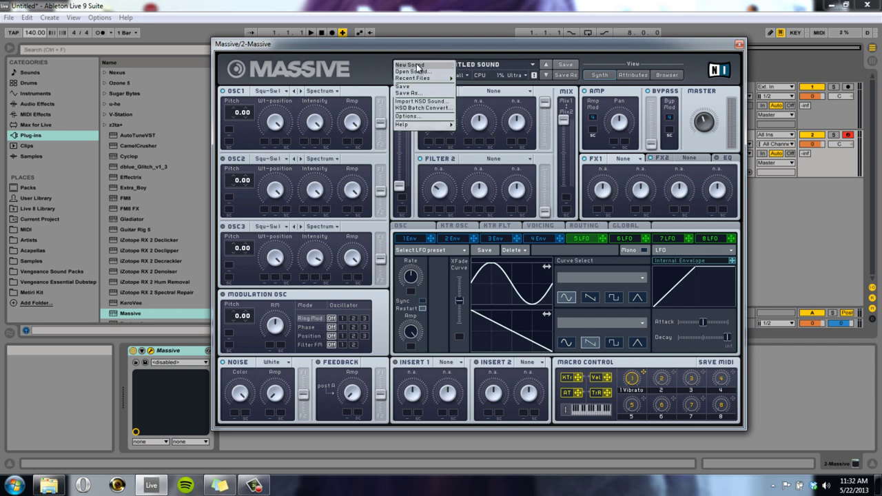
- Give OSC1 the Polysaw II wavetable in Bend -/+ mode
left_click(410, 64)
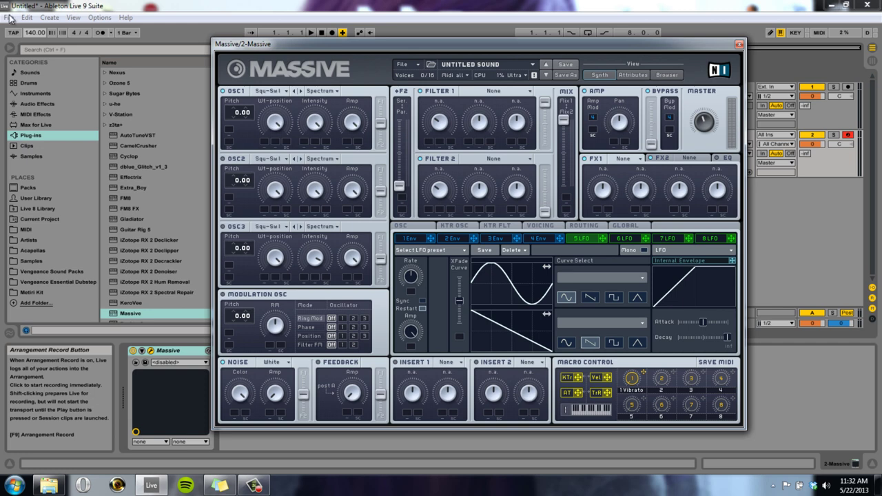
left_click(285, 92)
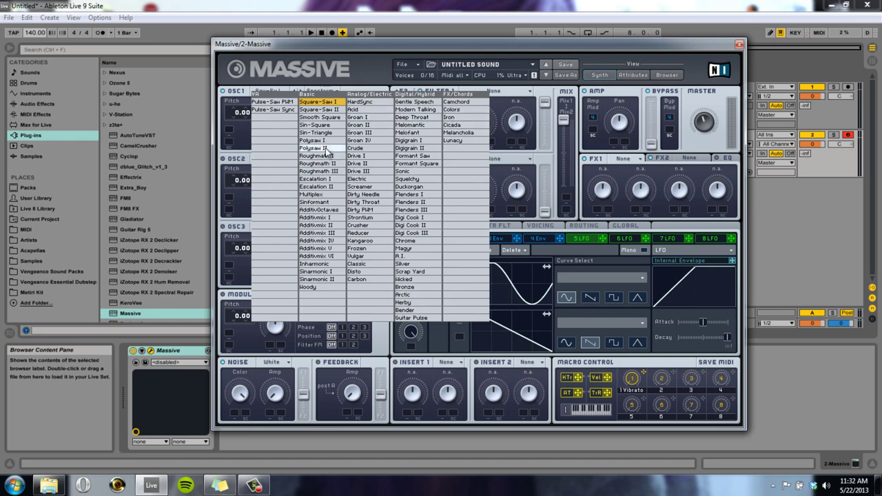
left_click(324, 148)
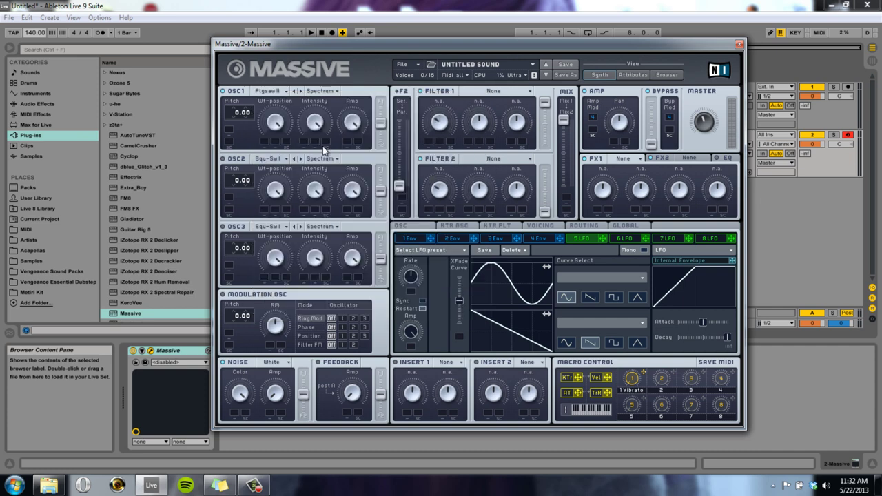
left_click(322, 90)
left_click(321, 104)
- Lower OSC1 intensity, adjust its filter routing fader, and pitch it to -24.00
mouse_move(314, 121)
left_mouse_down()
mouse_move(327, 218)
mouse_move(310, 138)
left_mouse_up()
left_click_drag(379, 123, 377, 43)
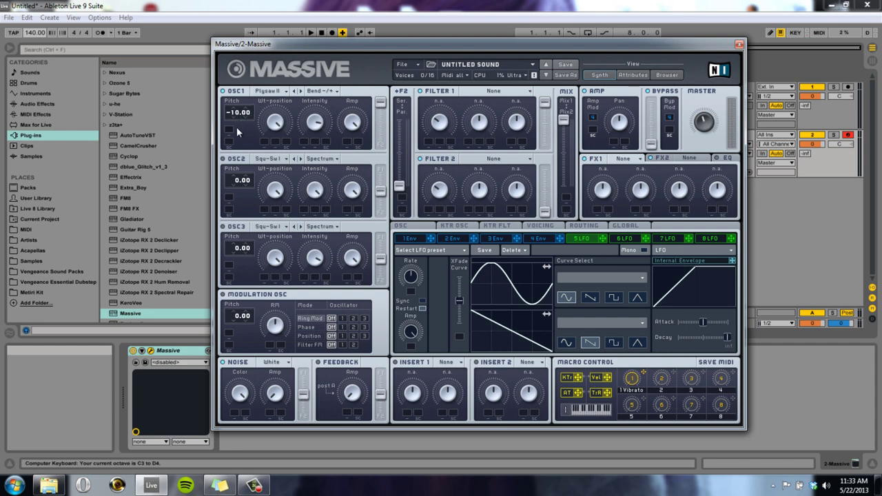
left_click_drag(237, 143, 237, 148)
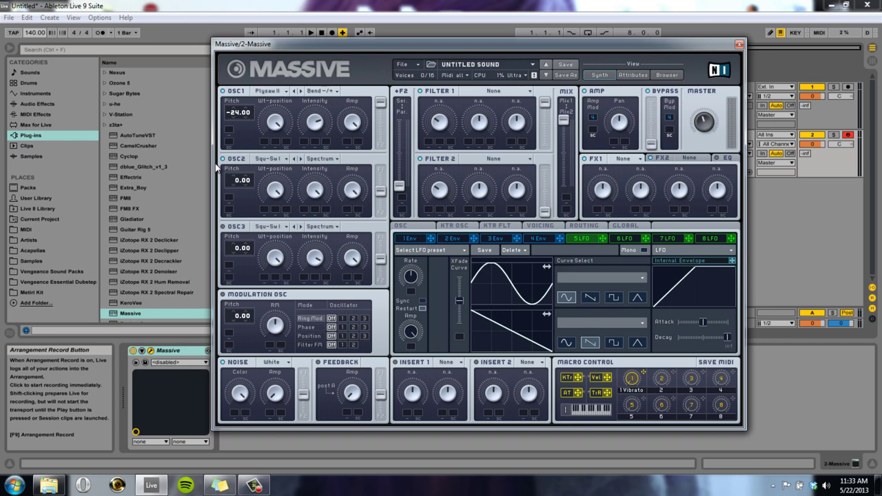
- Give OSC2 the Roughmath III wavetable in Bend -/+ mode and adjust its filter routing
left_click(282, 159)
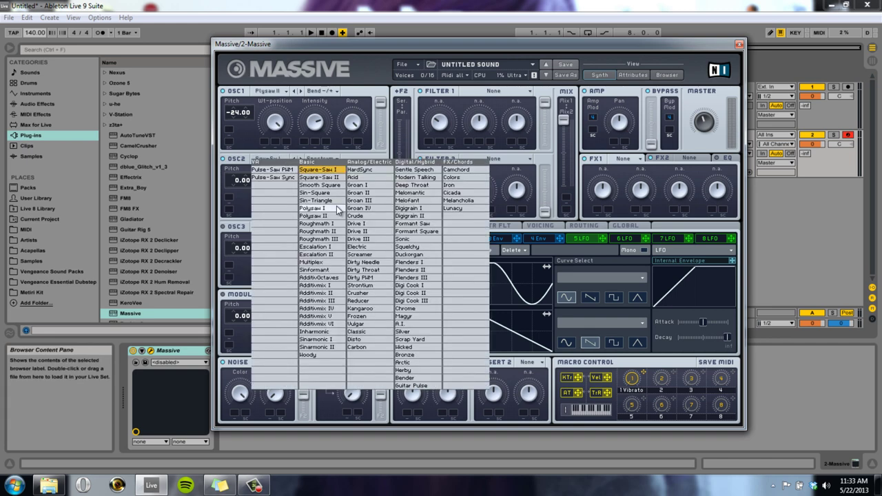
left_click(327, 239)
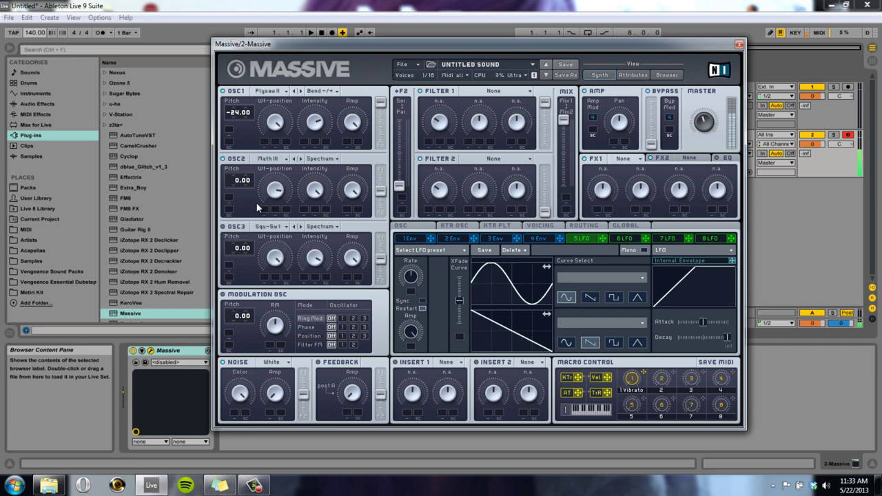
left_click(319, 159)
left_click(326, 174)
left_click_drag(386, 192, 379, 147)
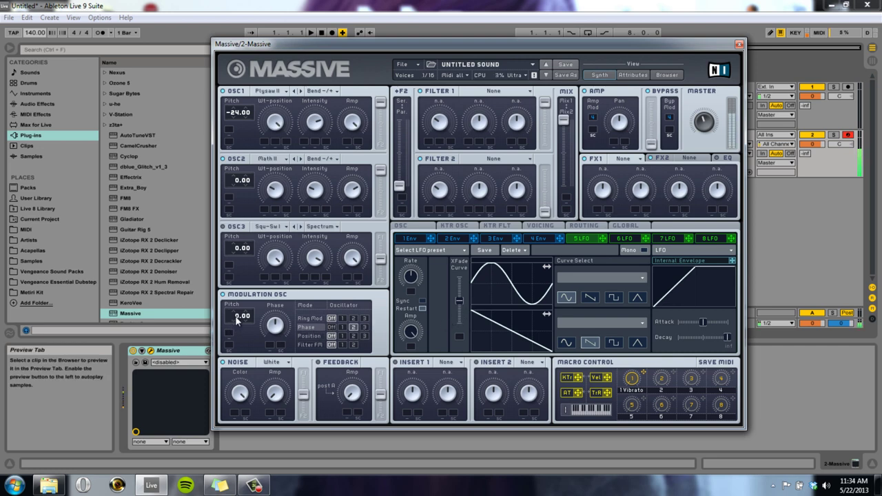
- Pitch the modulation oscillator to -24.00 and set it to phase-modulate OSC2
left_click_drag(235, 344, 282, 332)
left_click(342, 326)
left_click(352, 327)
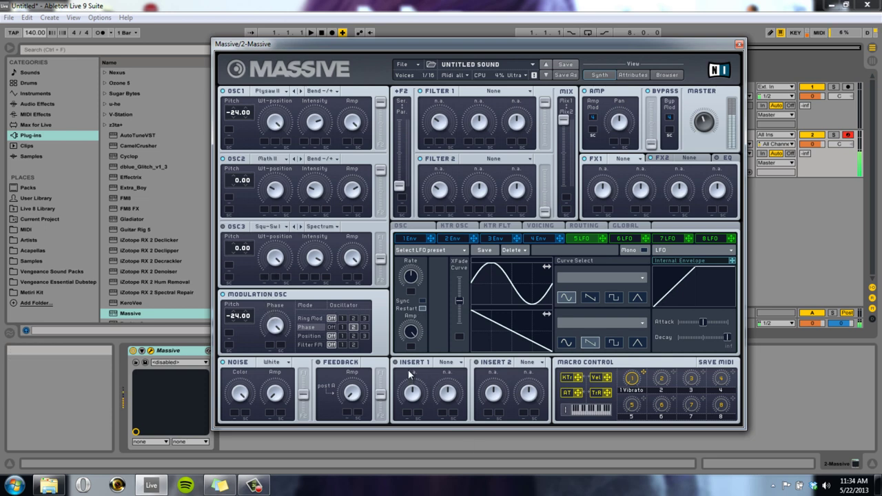
- Switch to the Voicing page, then to the OSC page with pitchbend at 2.00/-2.00
left_click(531, 227)
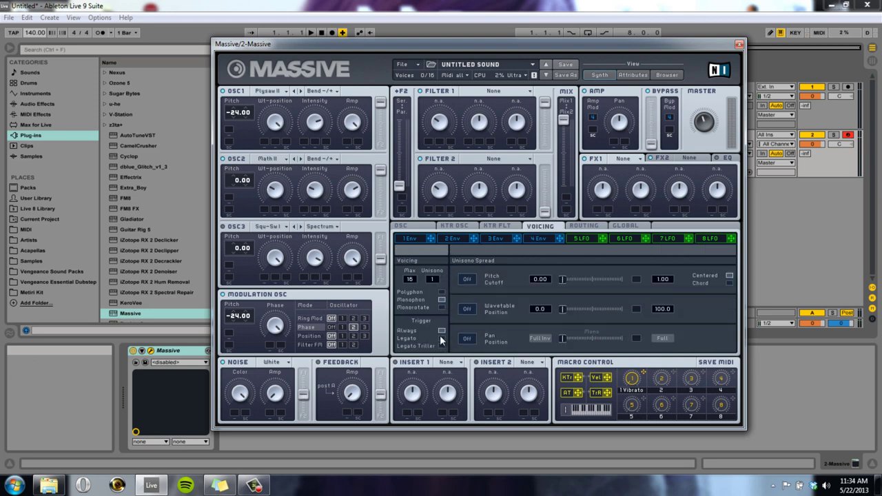
left_click(427, 230)
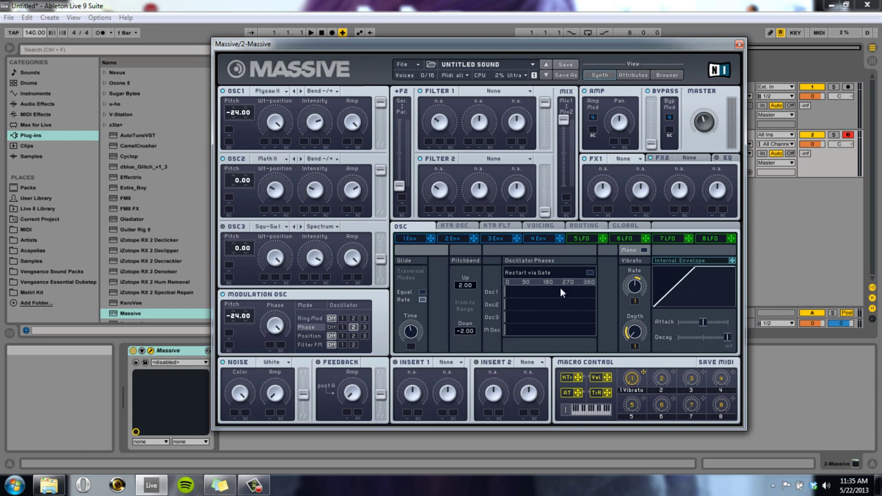
- Enable Restart via Gate, shift OSC1 start phase to about 90°, and adjust the M Osc phase
left_click(589, 273)
left_click(589, 272)
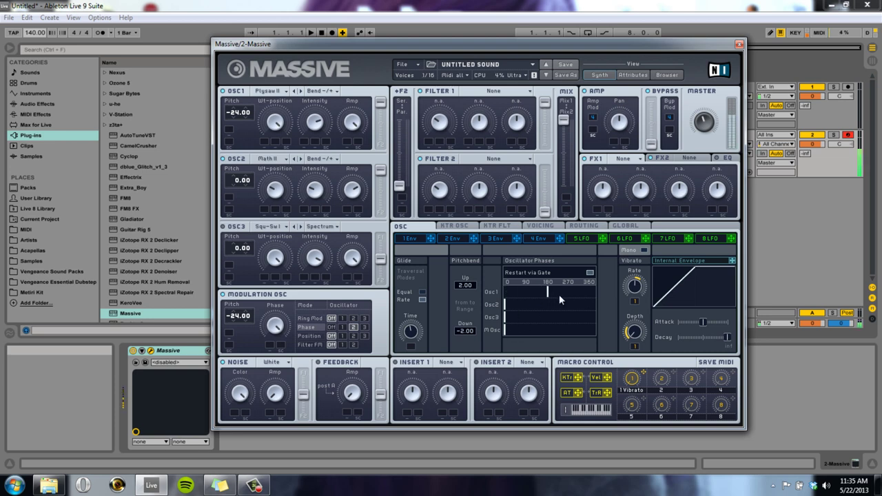
mouse_move(559, 294)
left_mouse_down()
mouse_move(520, 297)
mouse_move(601, 301)
mouse_move(488, 304)
mouse_move(552, 303)
left_mouse_up()
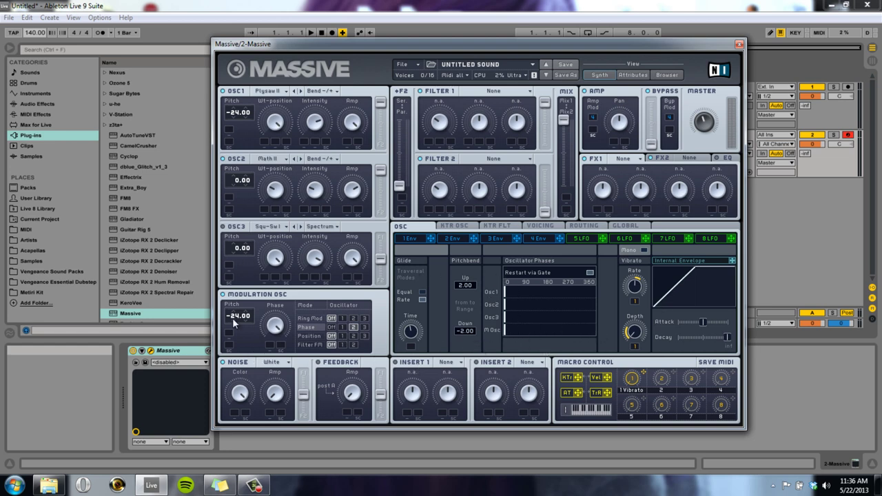
mouse_move(541, 328)
left_mouse_down()
mouse_move(529, 329)
mouse_move(642, 331)
mouse_move(491, 346)
left_mouse_up()
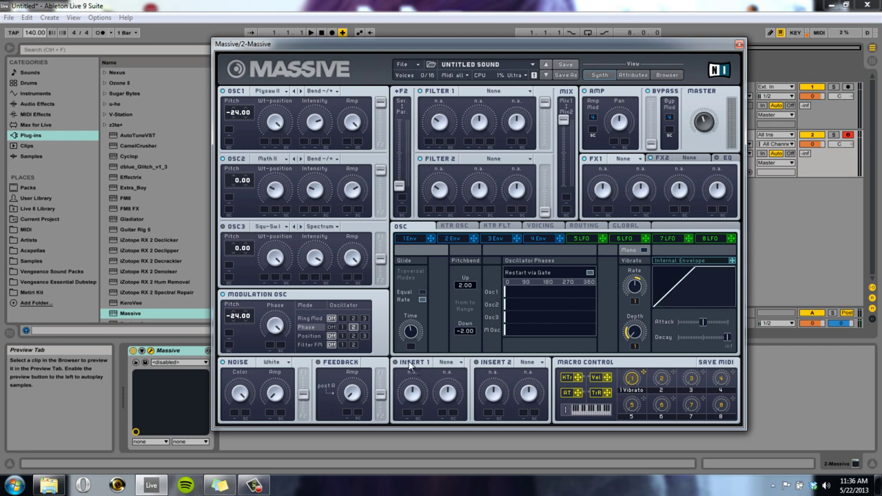
- Put a Sine Shaper effect in Insert 1
left_click(456, 362)
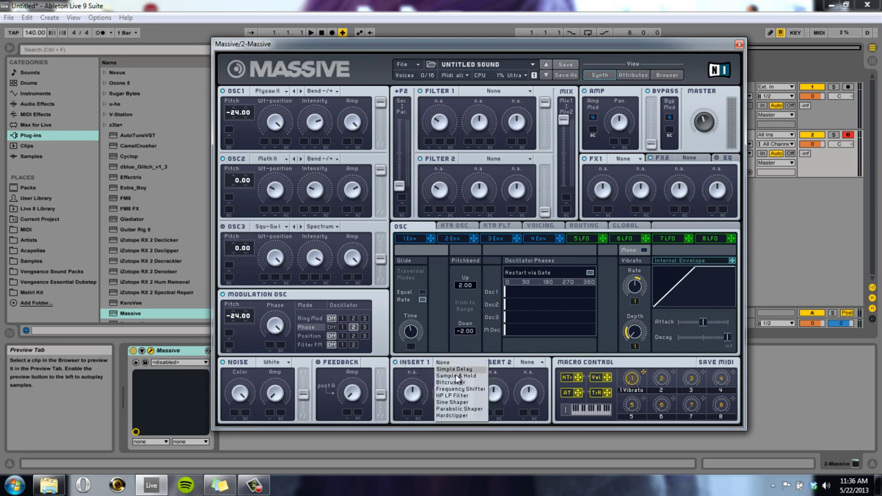
left_click(417, 375)
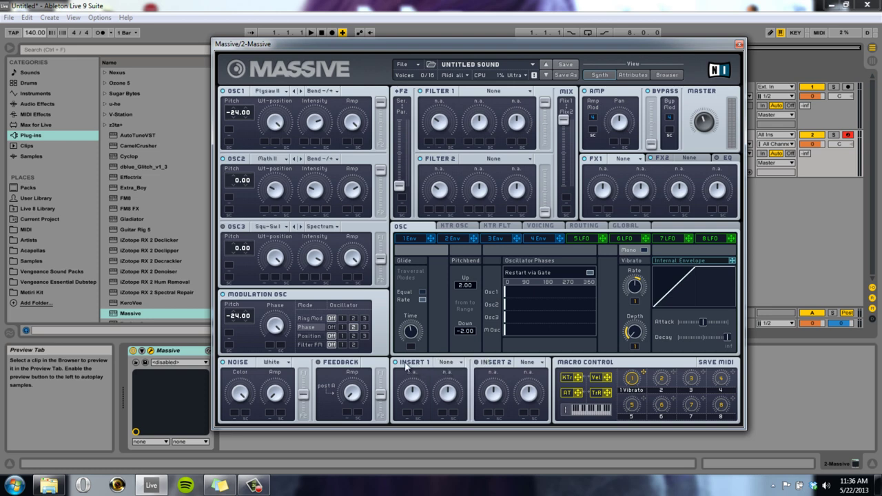
left_click(451, 366)
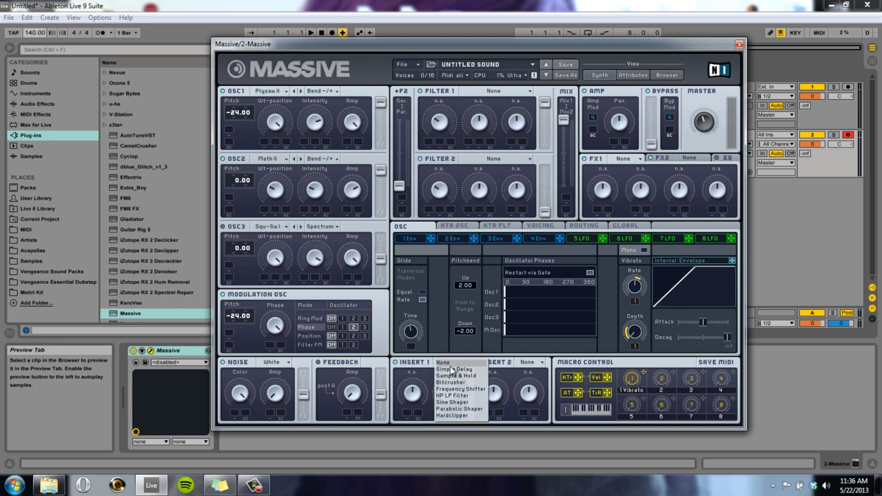
left_click(453, 402)
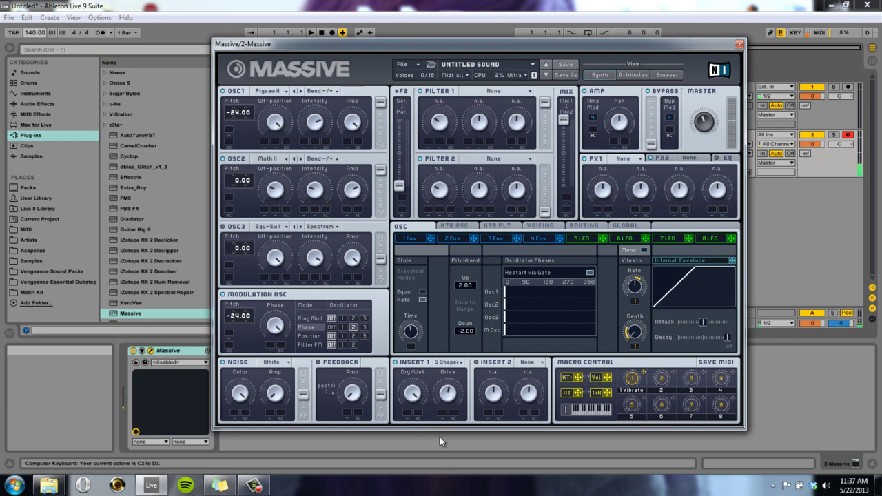
- Shift the keyboard octave with Z and X, then play test notes on A
key("z")
key("x")
key("x")
key("a")
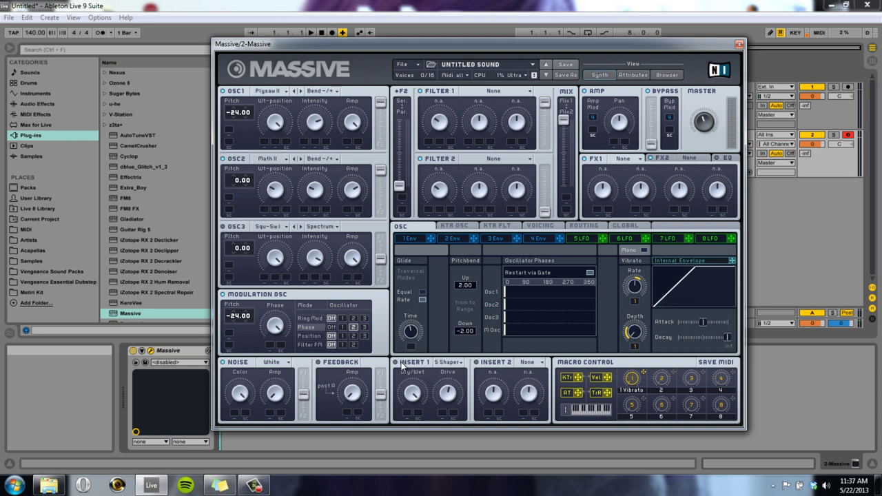
key("a")
key("a")
- Set unison to 8 voices with pan position spread turned on
left_click(548, 227)
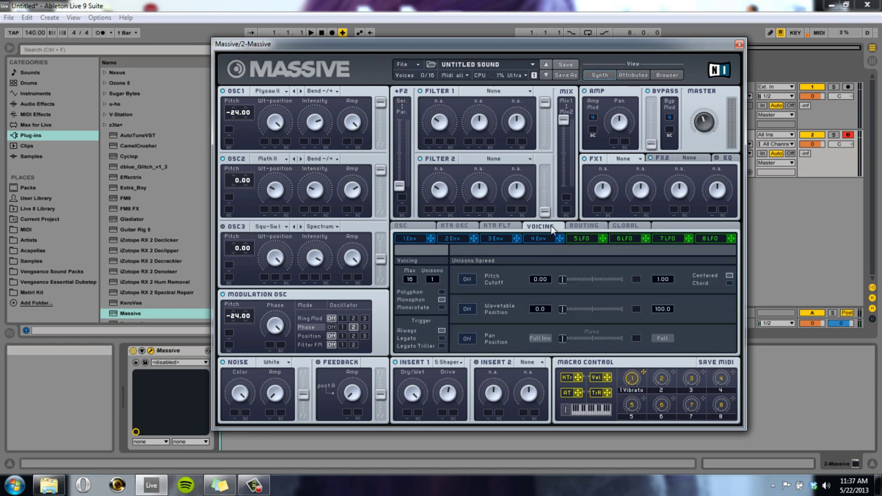
left_click_drag(438, 278, 439, 269)
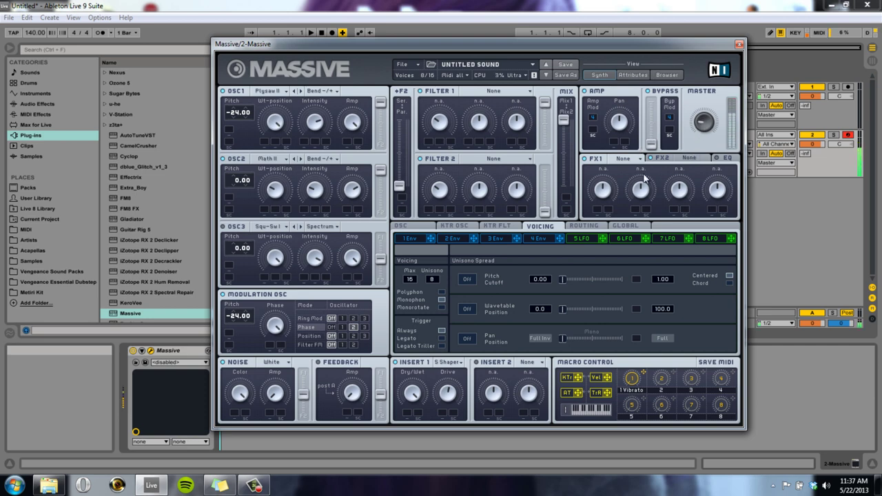
left_click(468, 338)
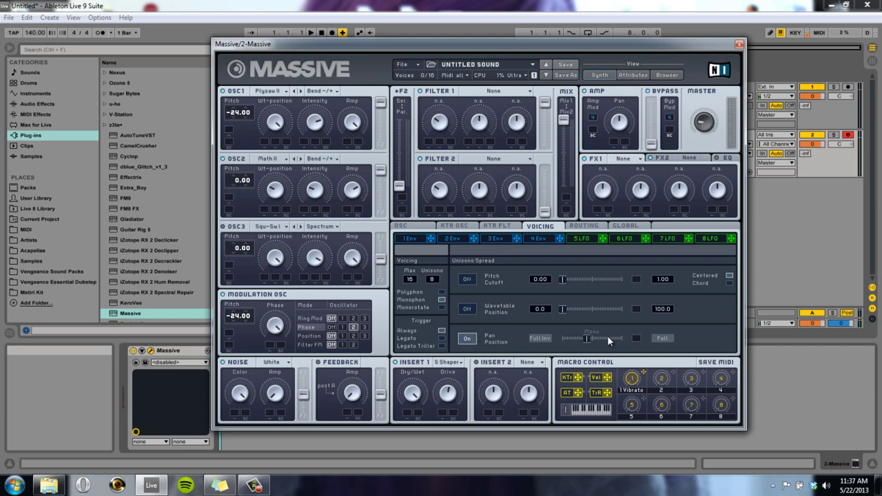
- Narrow the pan spread, shift filter routing toward serial, and pull Mix1 near minimum
left_click_drag(601, 338, 602, 336)
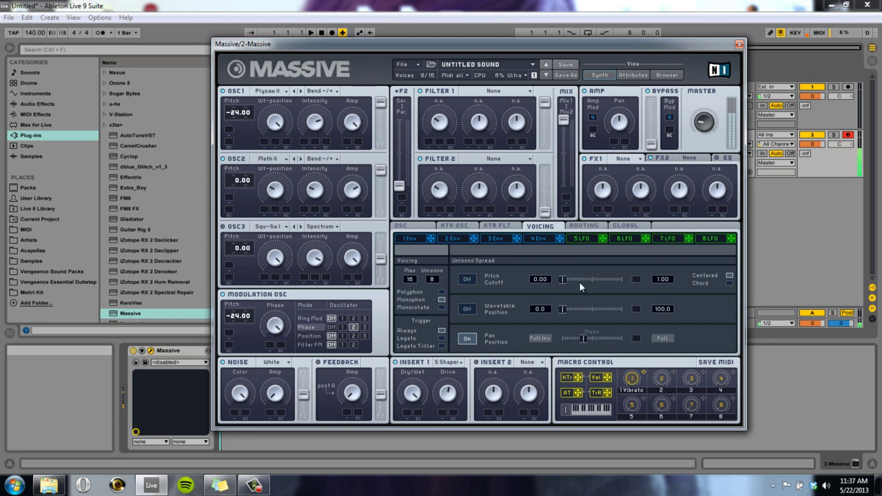
mouse_move(574, 335)
left_mouse_down()
mouse_move(561, 336)
mouse_move(580, 327)
left_mouse_up()
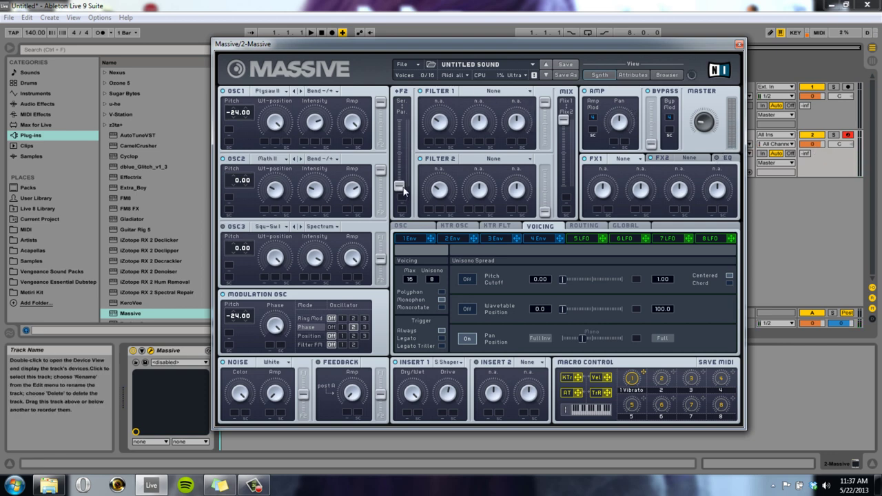
mouse_move(400, 186)
left_mouse_down()
mouse_move(400, 126)
mouse_move(401, 178)
left_mouse_up()
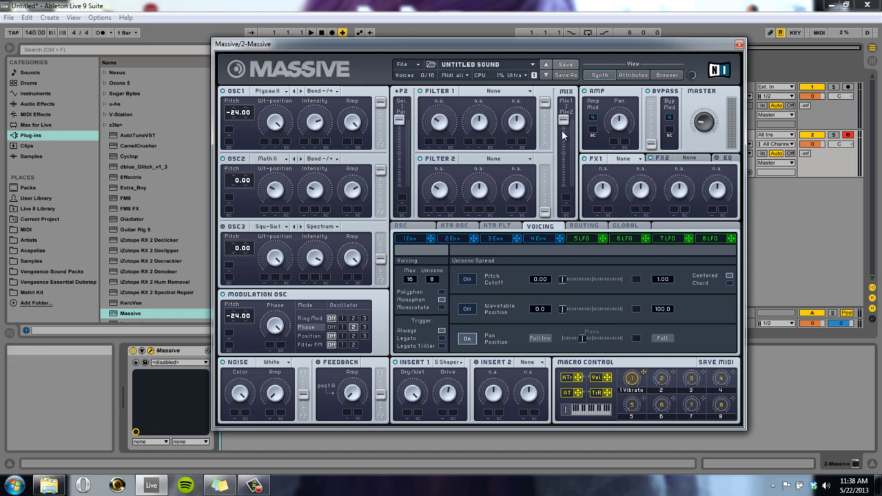
left_click_drag(562, 130, 548, 207)
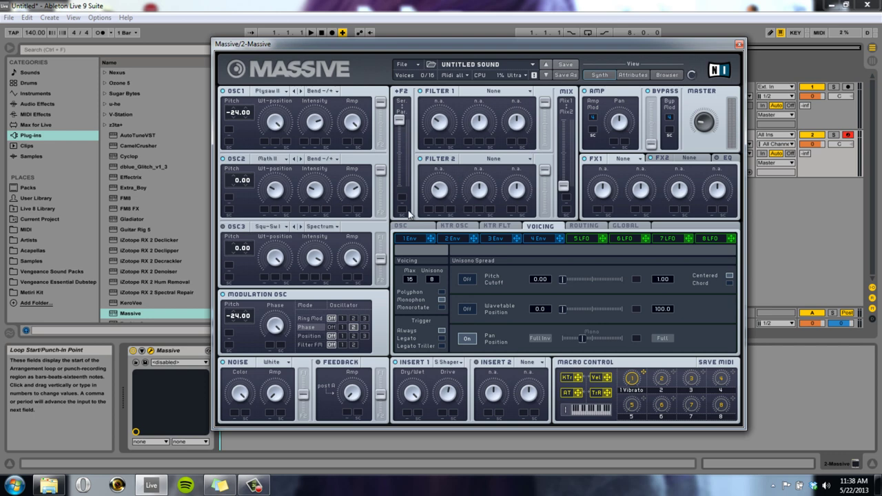
- Audition a note, then turn on unison Wavetable Position spread and widen it slightly
key("a")
left_click(466, 308)
left_click_drag(562, 309, 617, 314)
- Open the Filter 1 type list
left_click(482, 93)
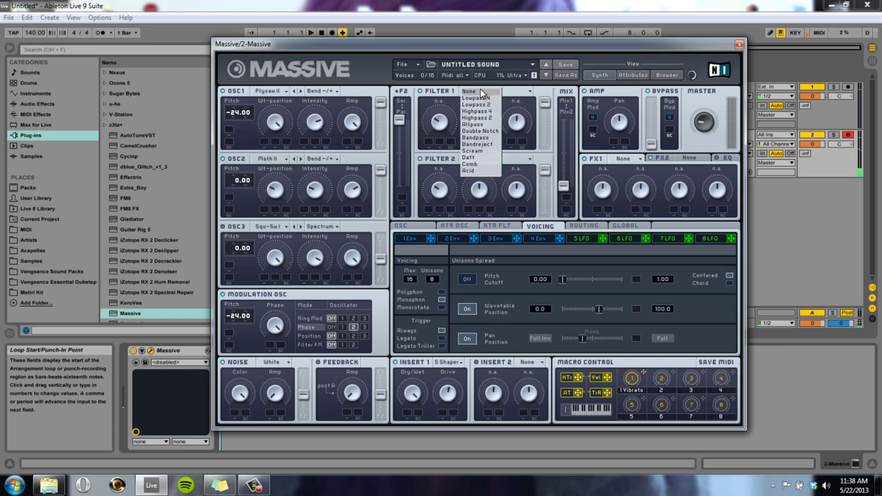
- Make Filter 1 a Scream filter with cutoff driven by envelope 1 held until release
left_click(482, 152)
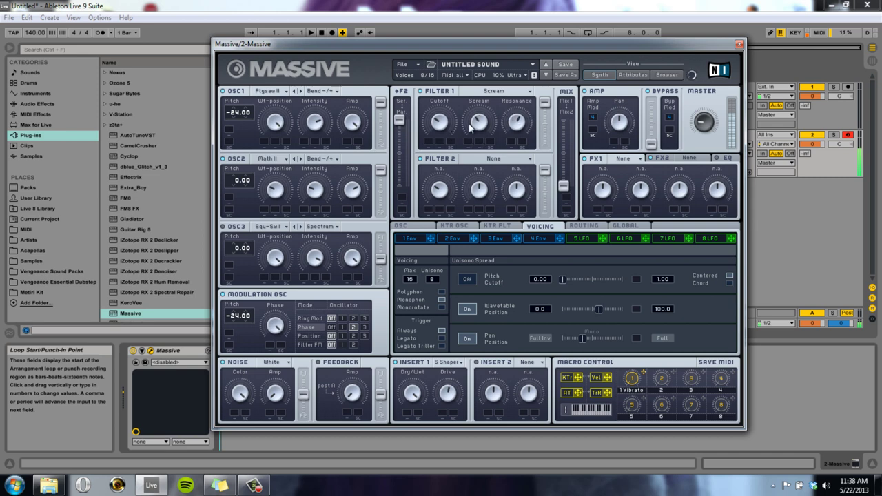
left_click(416, 237)
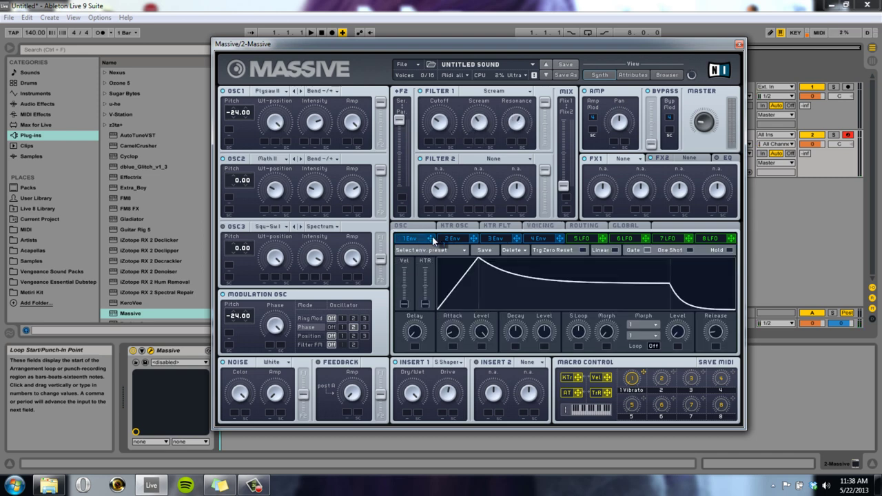
left_click_drag(434, 146, 433, 143)
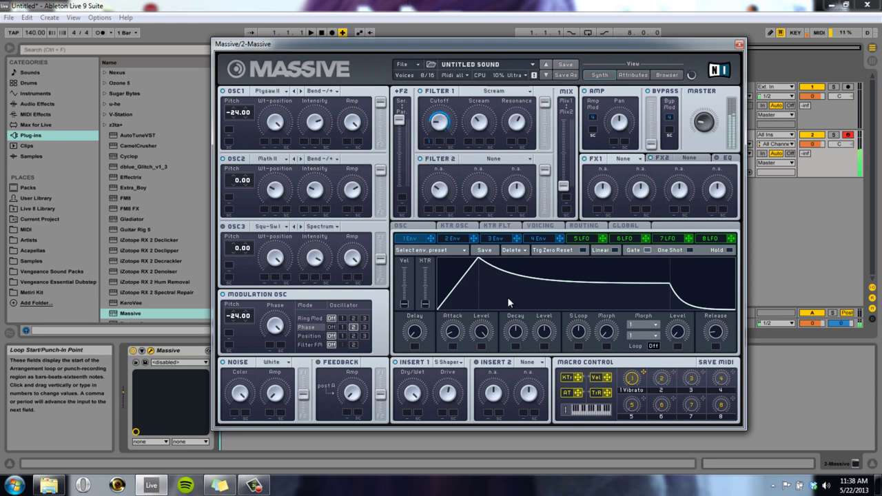
left_click_drag(514, 297, 539, 266)
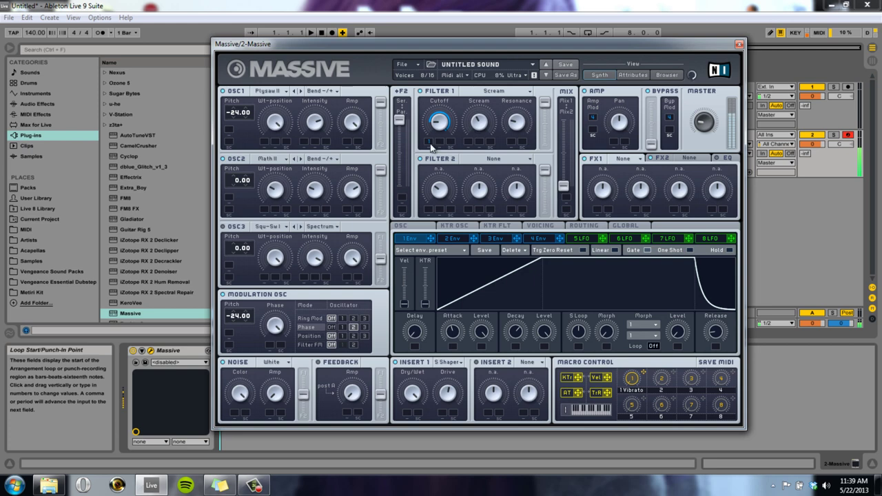
- Modulate Filter 1 cutoff with LFO 5 as a tempo-synced 1/8 Performer, crossfade moved
left_click(596, 239)
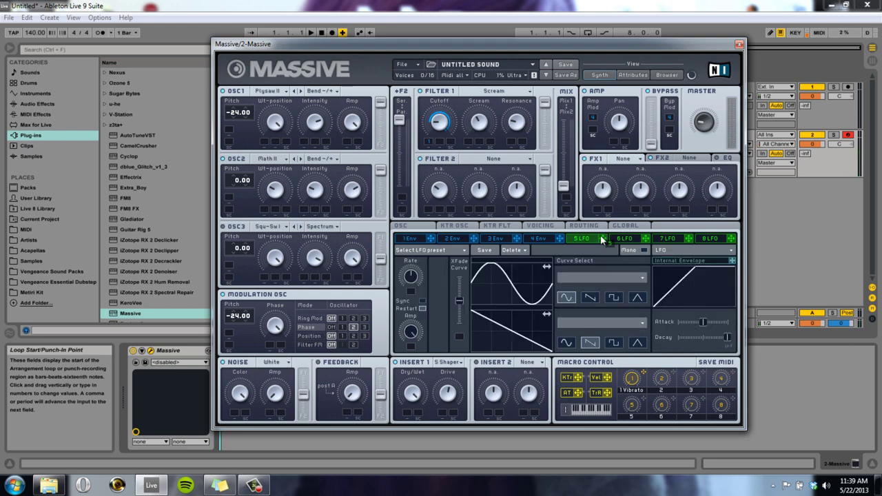
left_click_drag(601, 239, 428, 141)
left_click(663, 249)
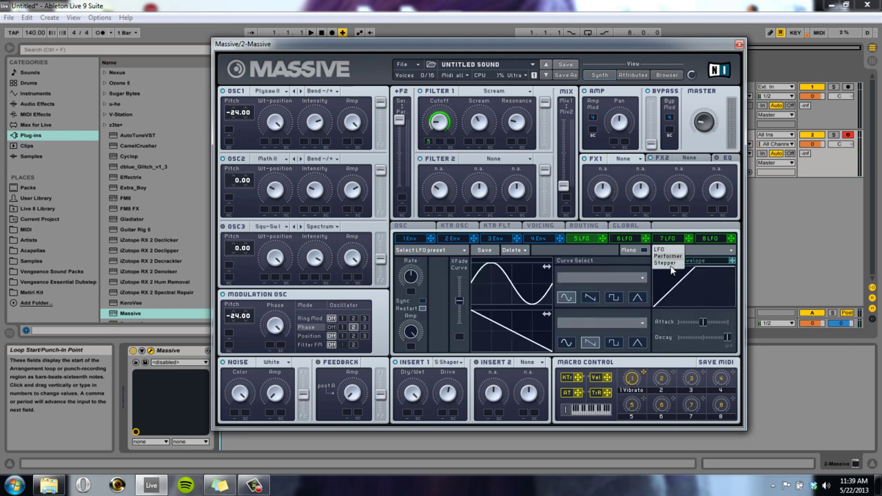
left_click(666, 256)
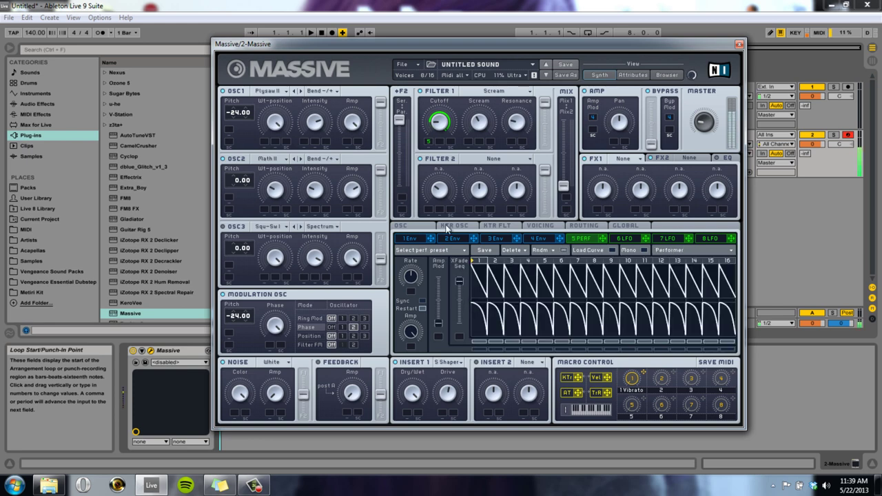
left_click(422, 300)
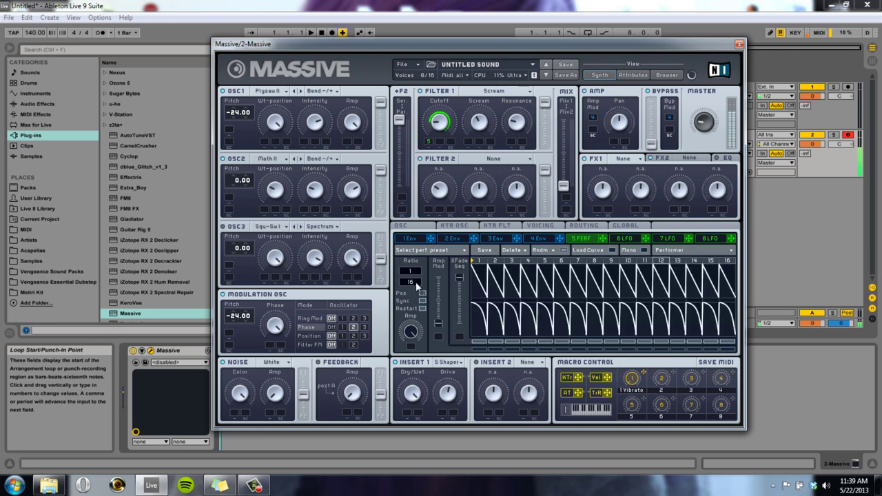
left_click_drag(414, 282, 458, 338)
left_click_drag(458, 296, 459, 288)
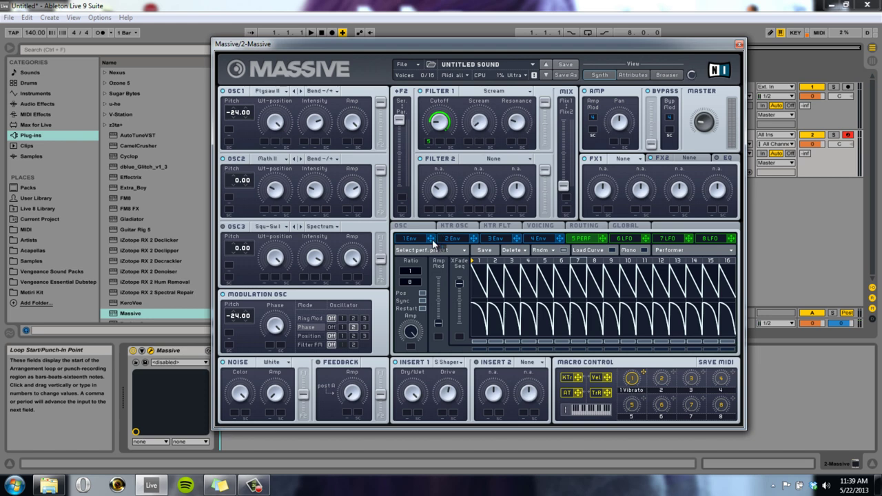
- Route envelope 1 to the Scream amount and lengthen its attack
left_click_drag(431, 240, 468, 142)
left_click(420, 239)
left_click_drag(449, 332, 458, 312)
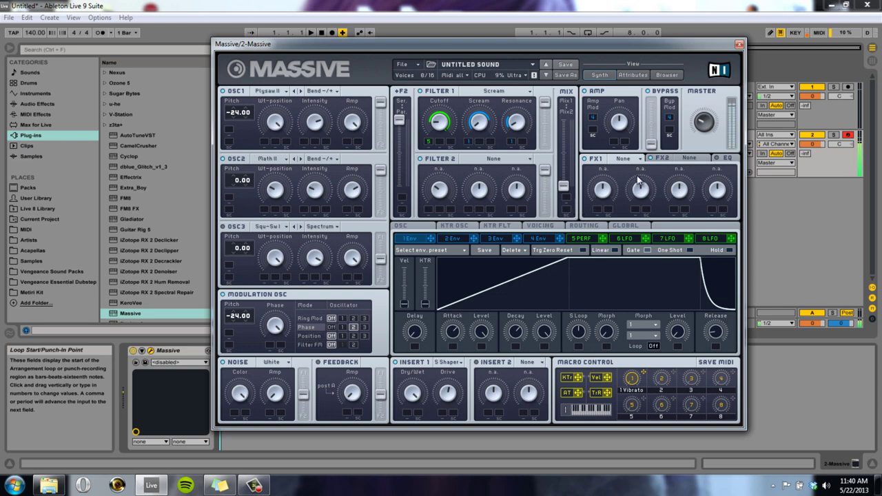
- Load Tele Tube in FX1 and Dimension Expander in FX2, then show the EQ page
left_click(625, 162)
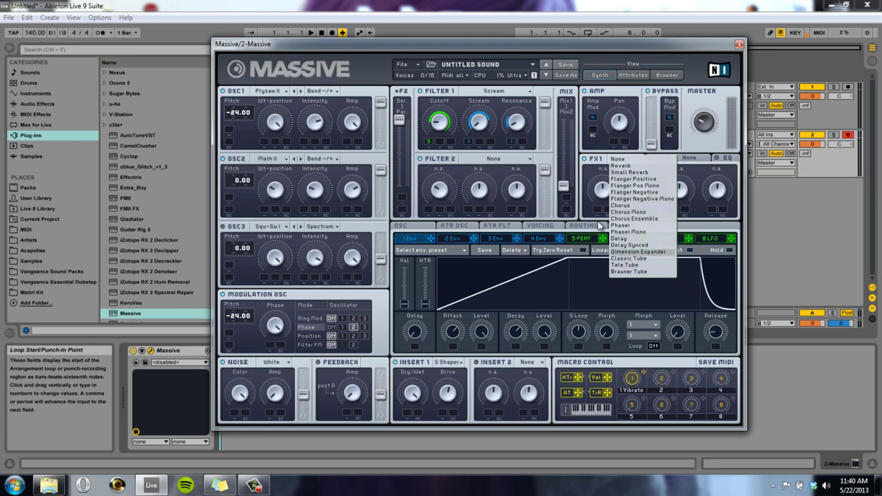
left_click(630, 264)
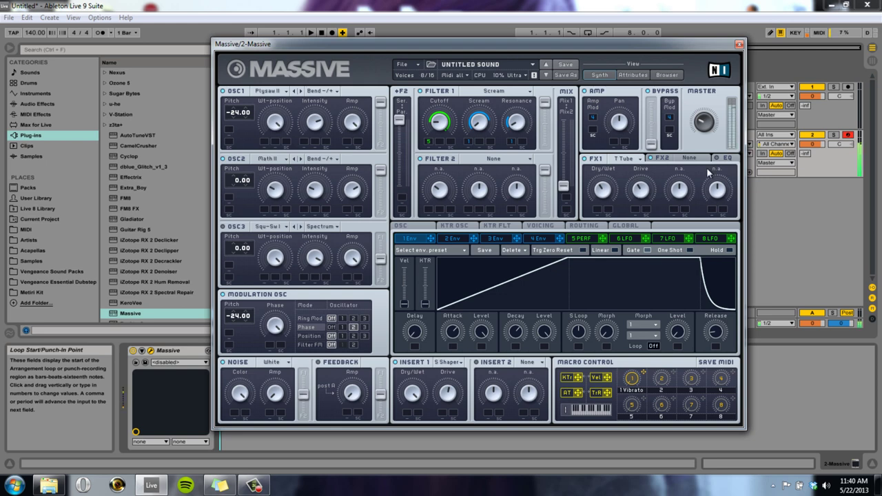
left_click(696, 161)
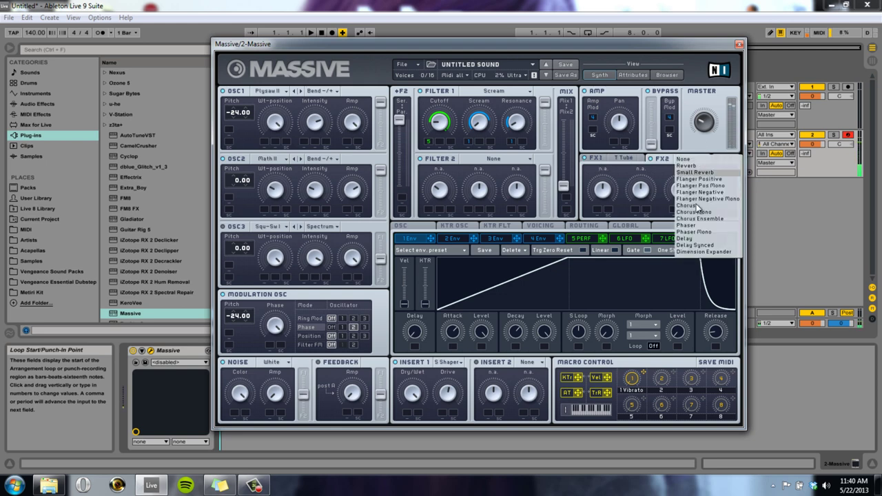
left_click(703, 255)
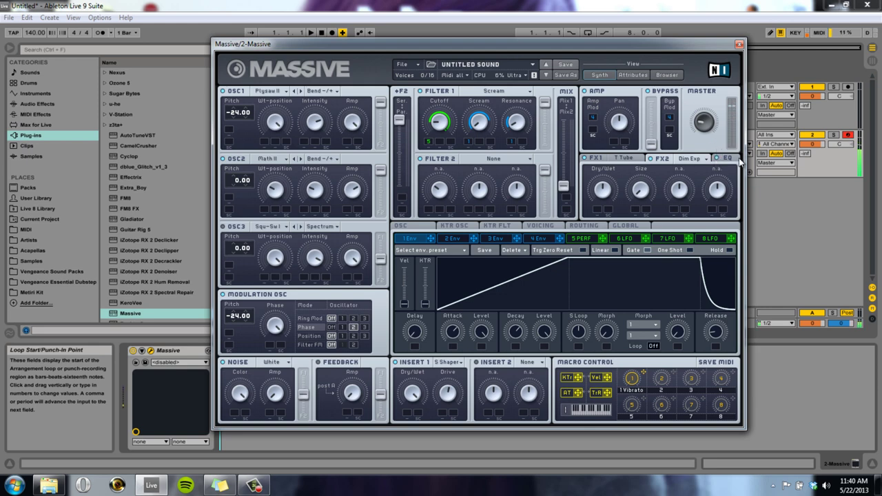
left_click(727, 158)
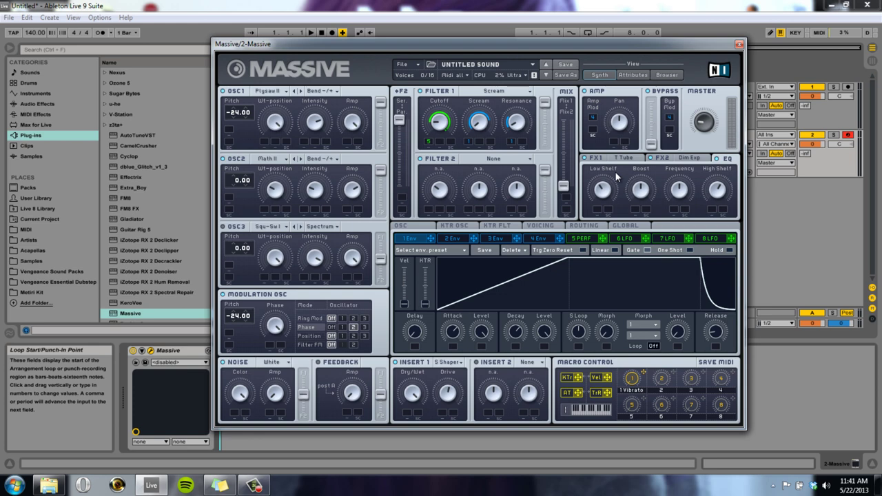
- Play a few bass notes, then shift the computer keyboard down an octave with Z
key("a")
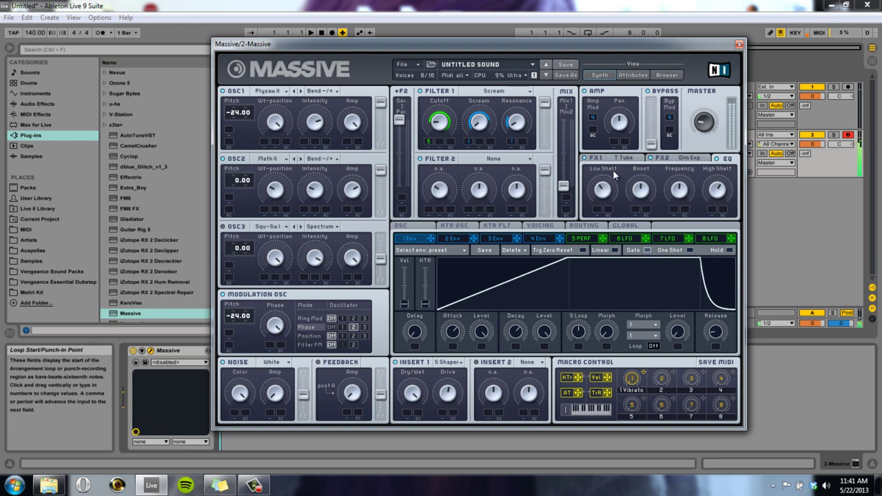
key("x")
key("a")
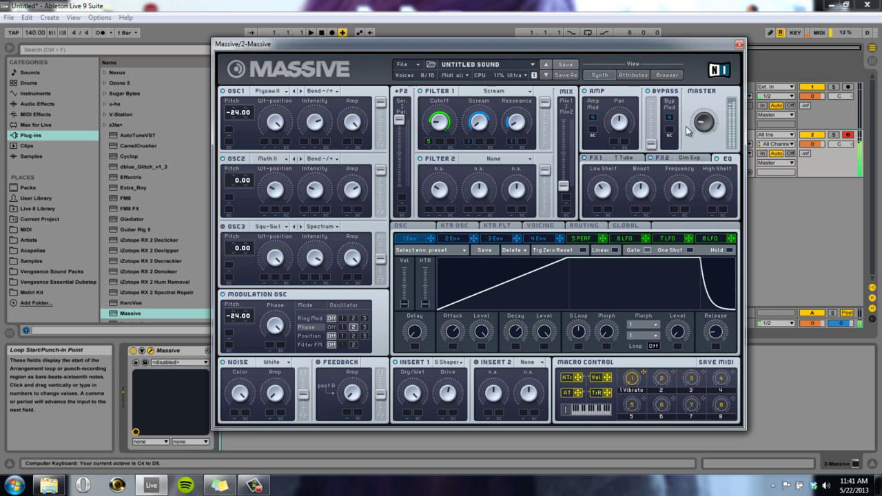
key("z")
- Audition Lowpass 4, Comb and Daft on Filter 1, return to Scream, and mix fully to filter 1
left_click(477, 93)
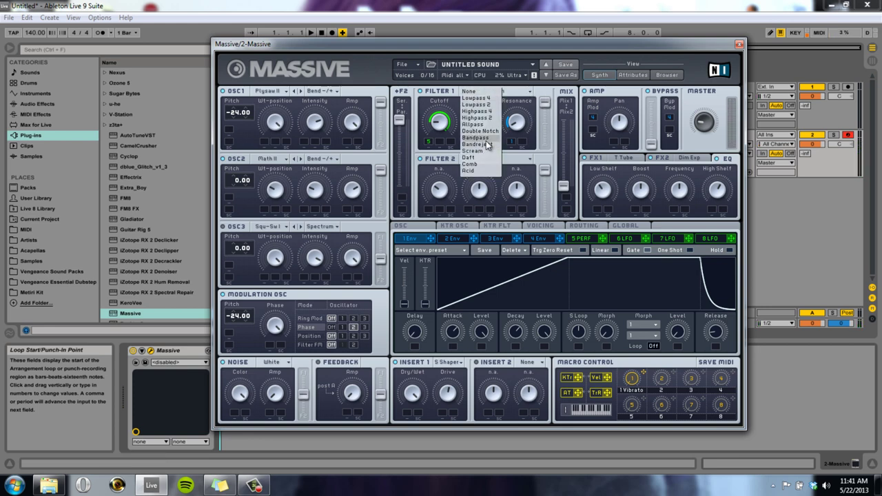
left_click(487, 100)
left_click(521, 91)
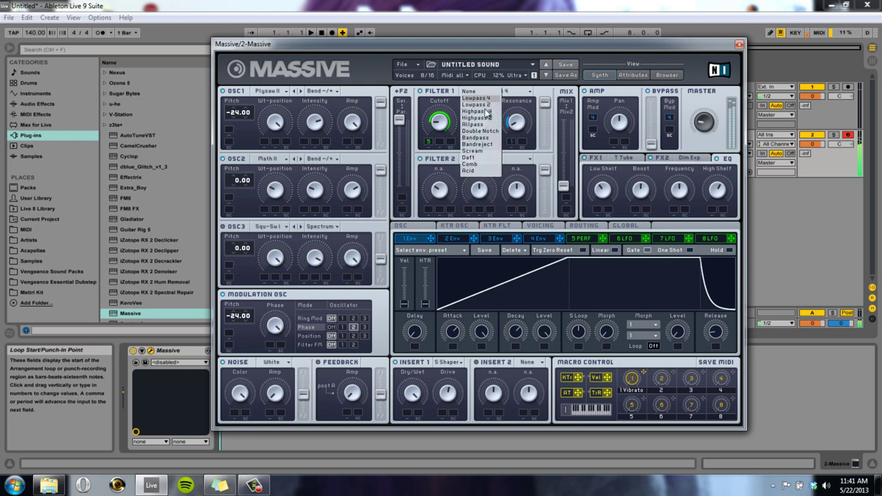
left_click(476, 165)
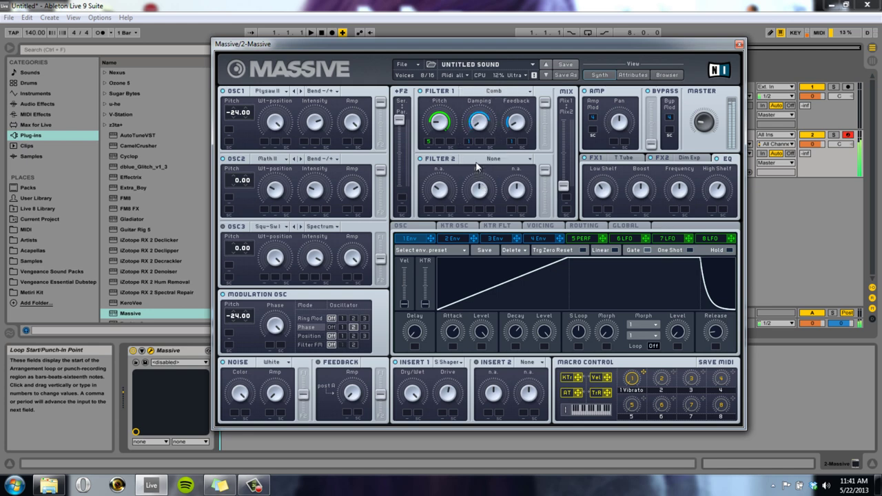
left_click(501, 94)
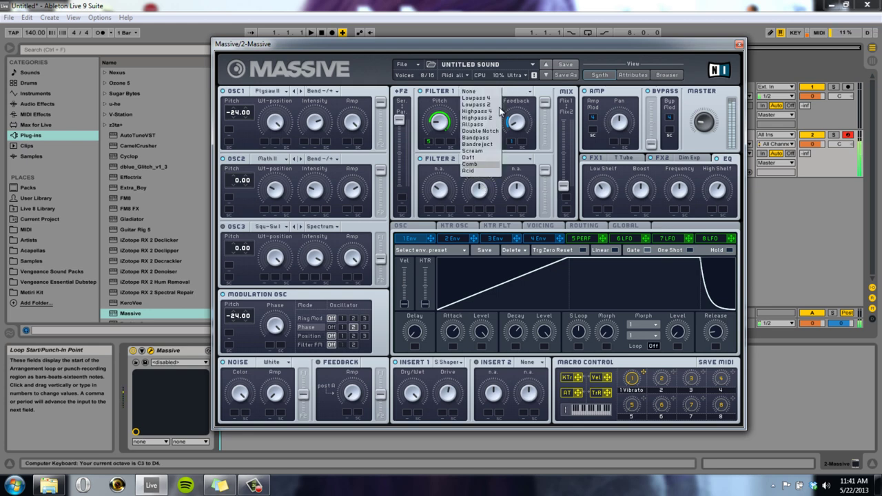
left_click(485, 142)
left_click(498, 98)
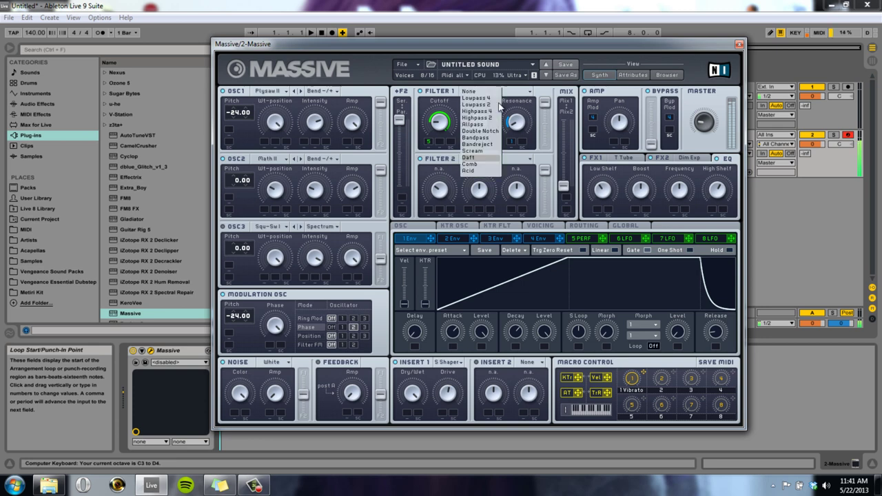
left_click(485, 153)
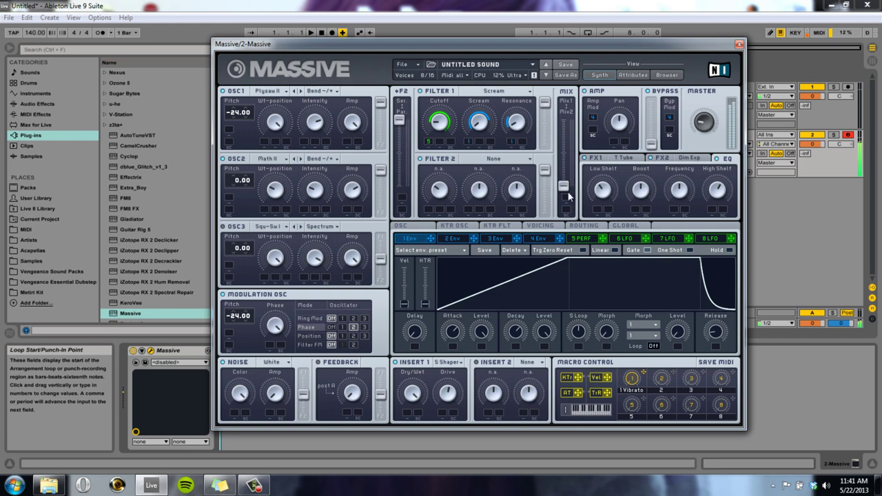
left_click_drag(565, 186, 591, 308)
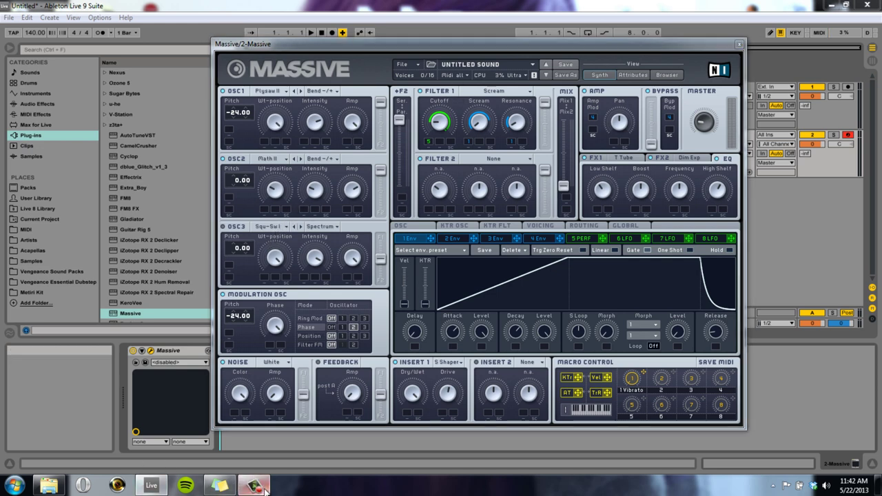
left_click(411, 66)
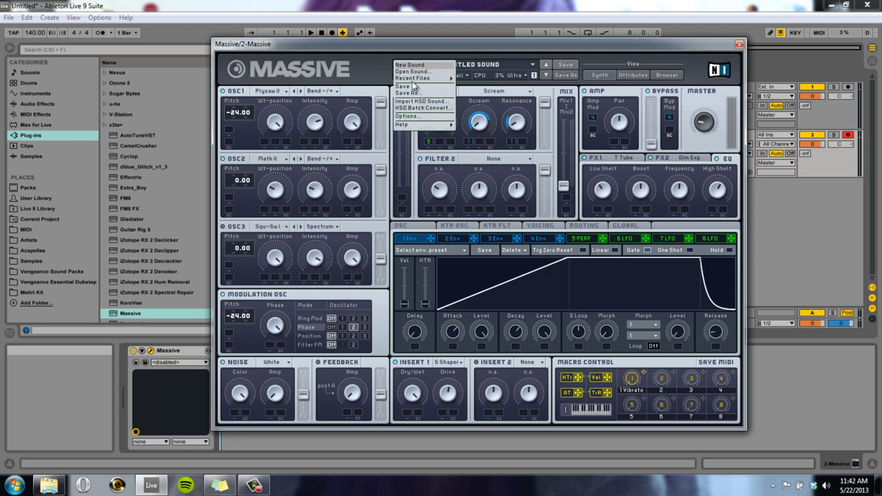
left_click(254, 486)
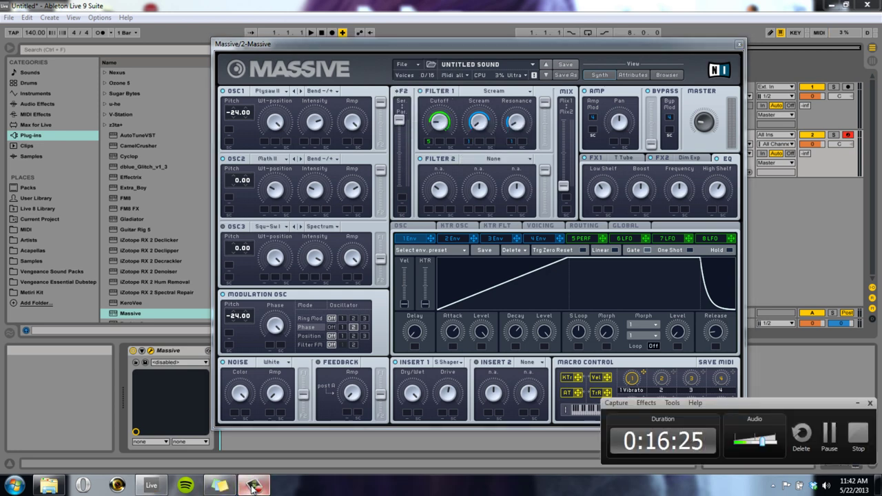